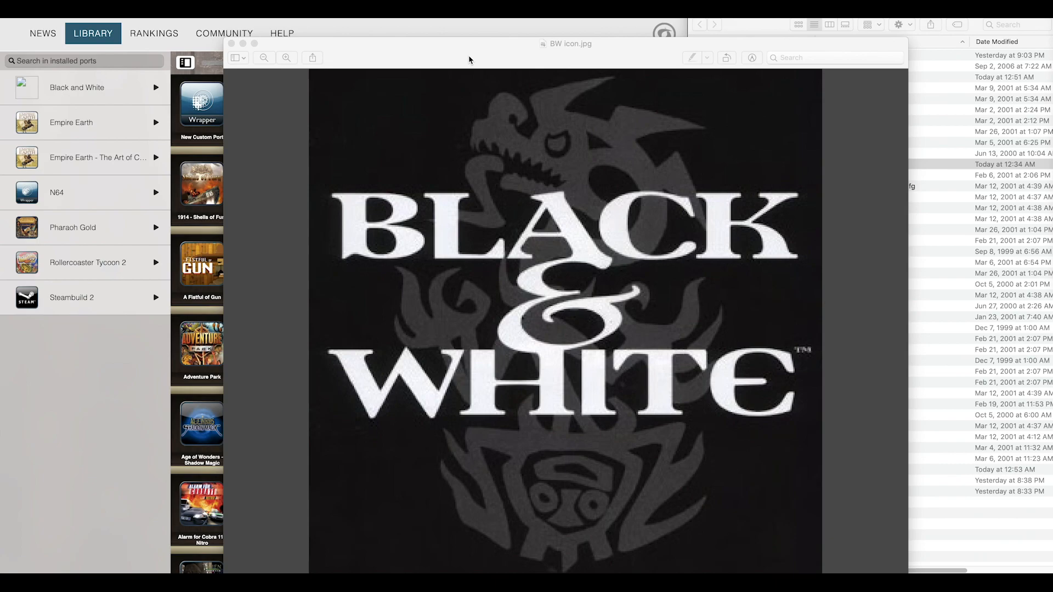
Close the BW icon.jpg preview window.
drag(469, 59, 470, 45)
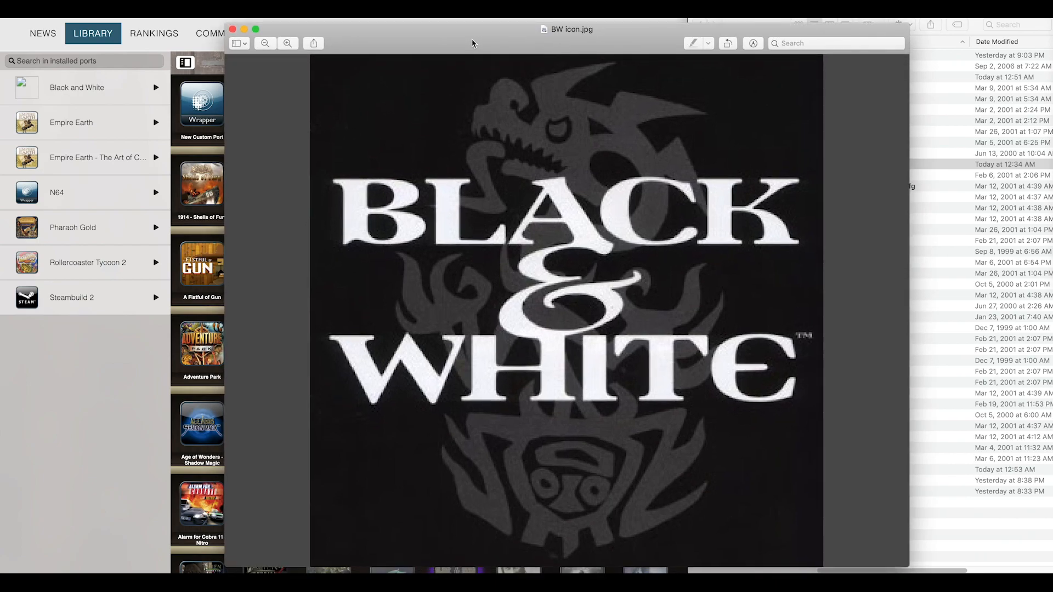
click(233, 31)
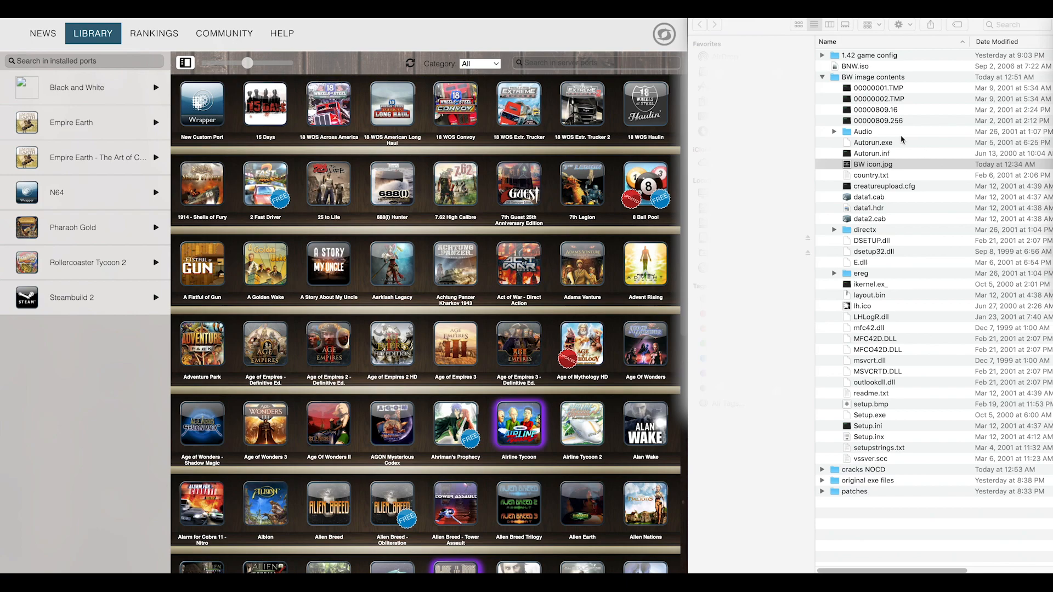
Open the BNW.iso disk image, look through its files, and close the image's window.
click(859, 71)
click(861, 67)
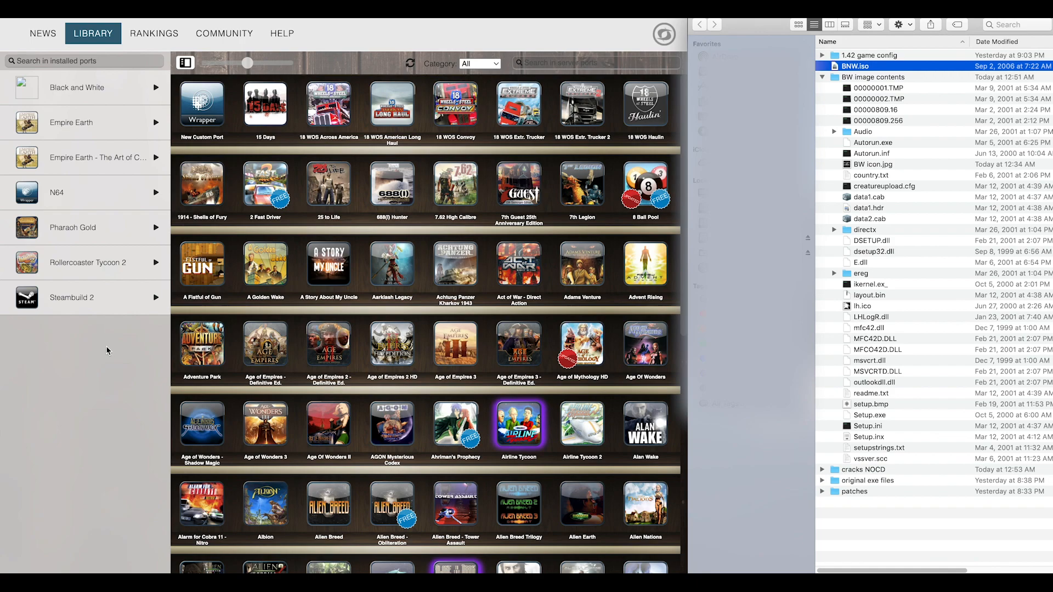
right_click(859, 67)
click(880, 76)
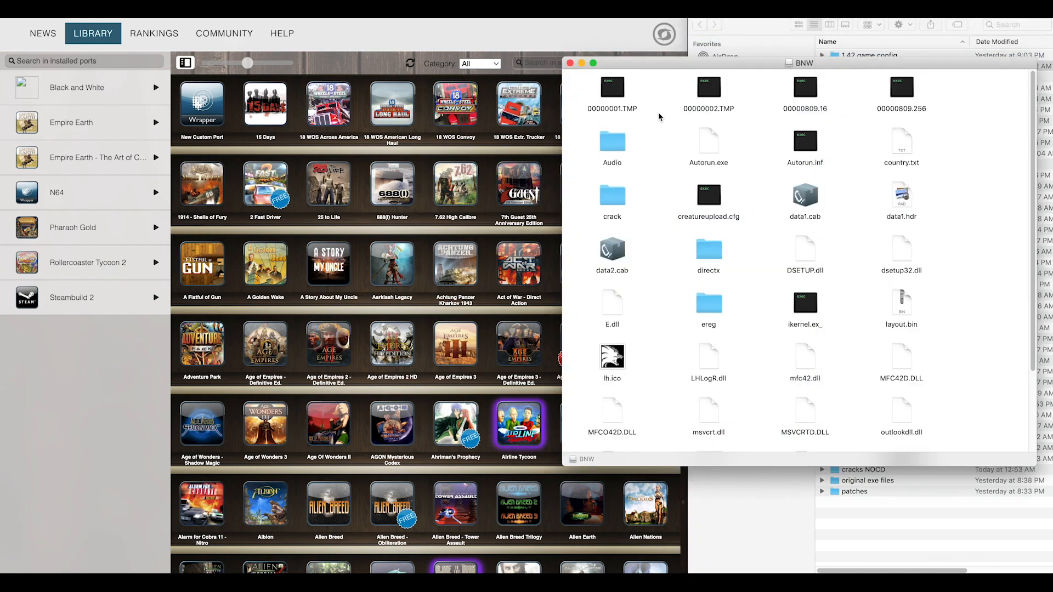
scroll(594, 134, down, 3)
scroll(594, 134, up, 3)
drag(585, 104, 965, 423)
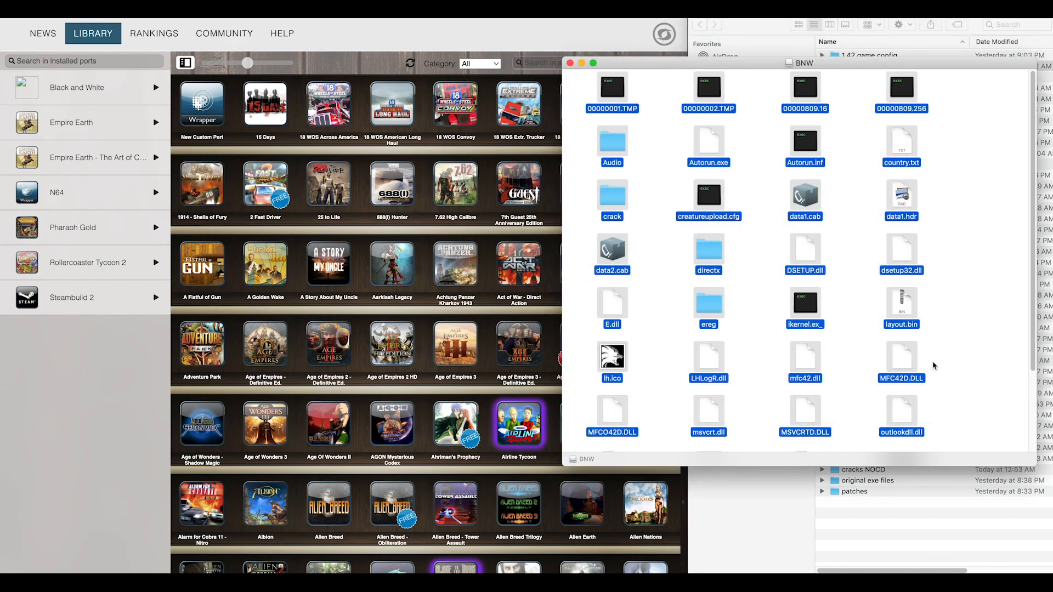
click(966, 362)
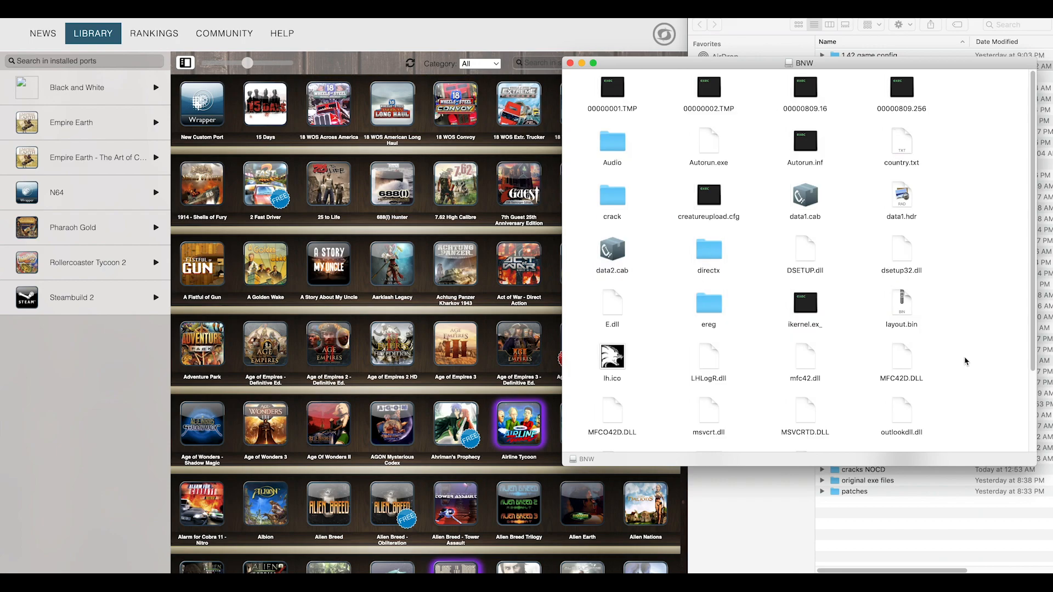
click(570, 63)
Examine the contents of the BW image contents, cracks NOCD and patches folders, collapsing each one after viewing.
click(823, 77)
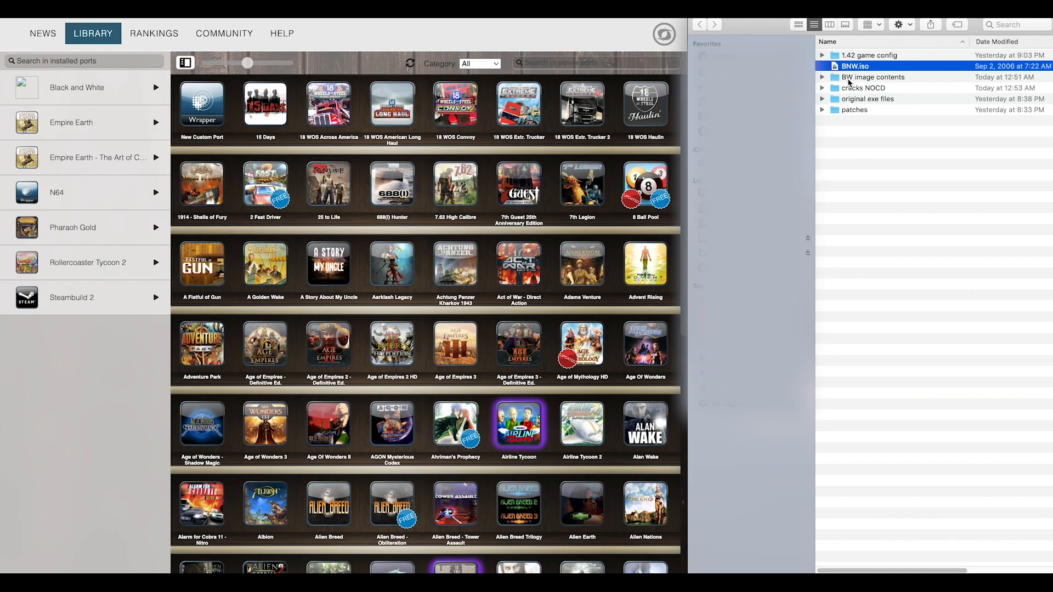
click(823, 79)
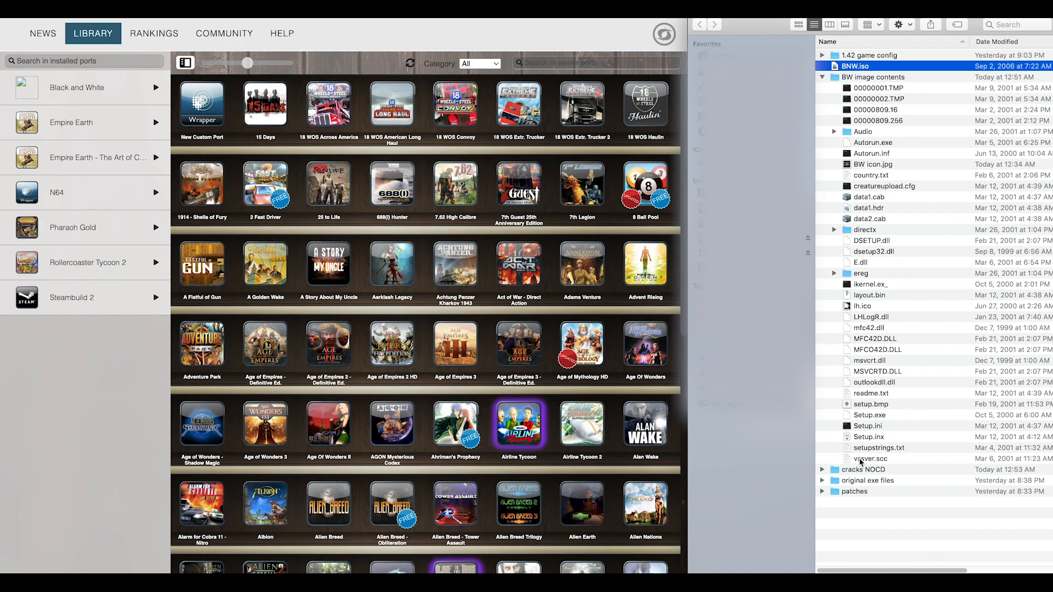
click(823, 77)
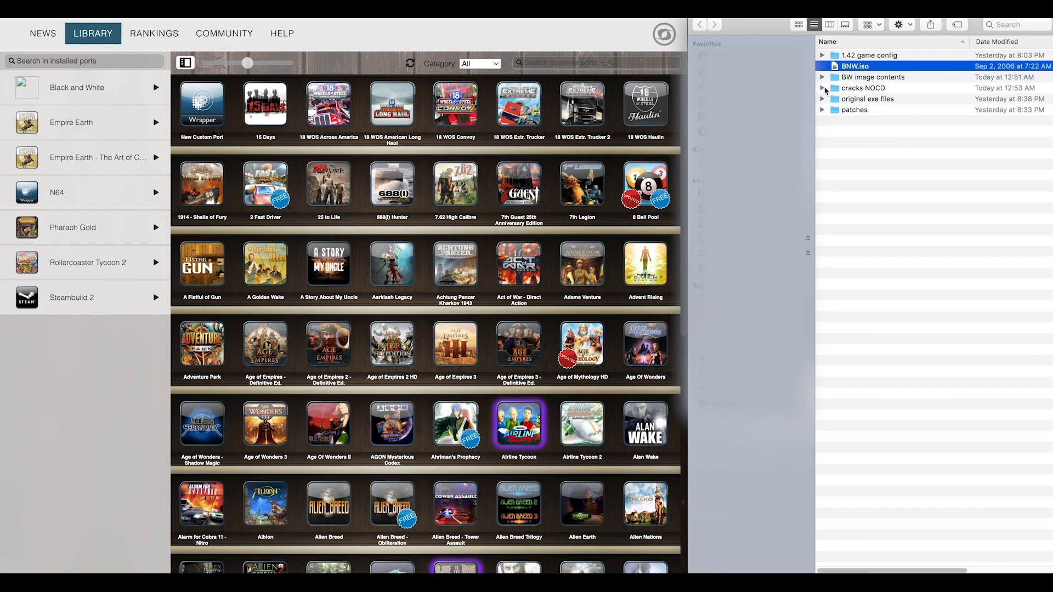
click(822, 89)
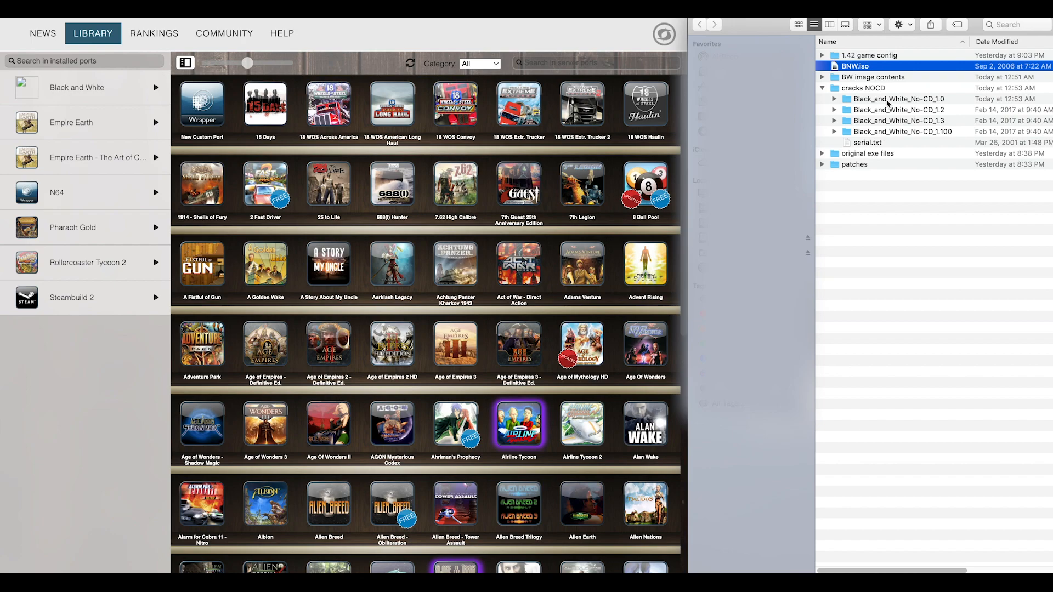
click(823, 89)
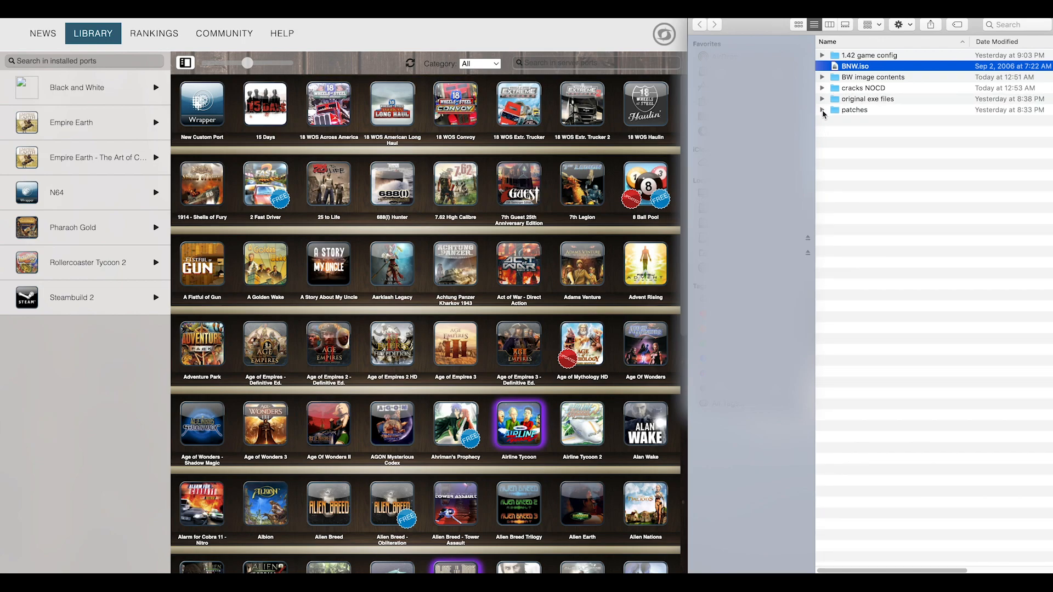
click(823, 111)
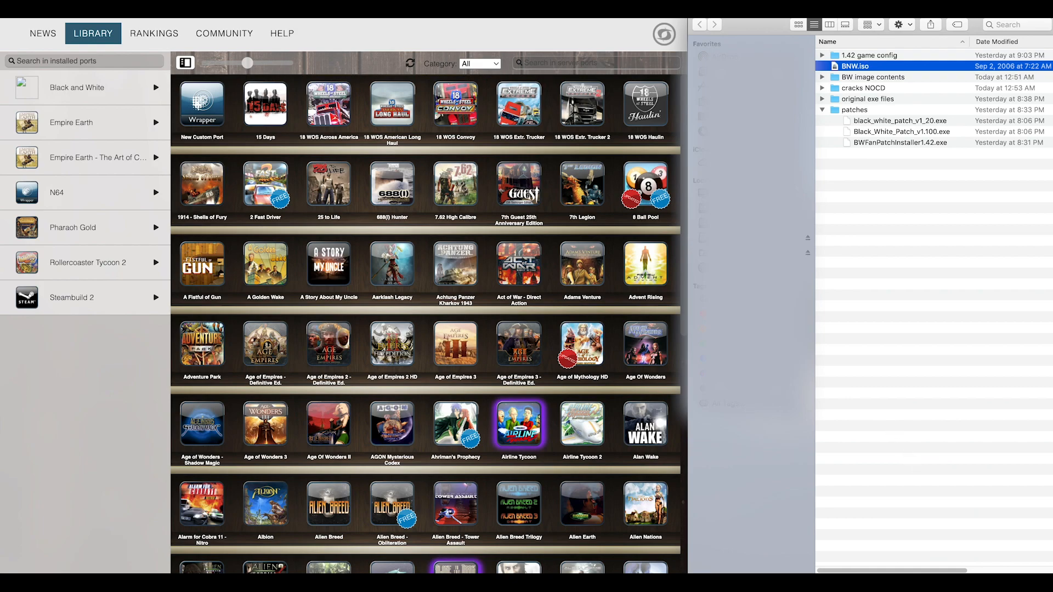
key(super+Tab)
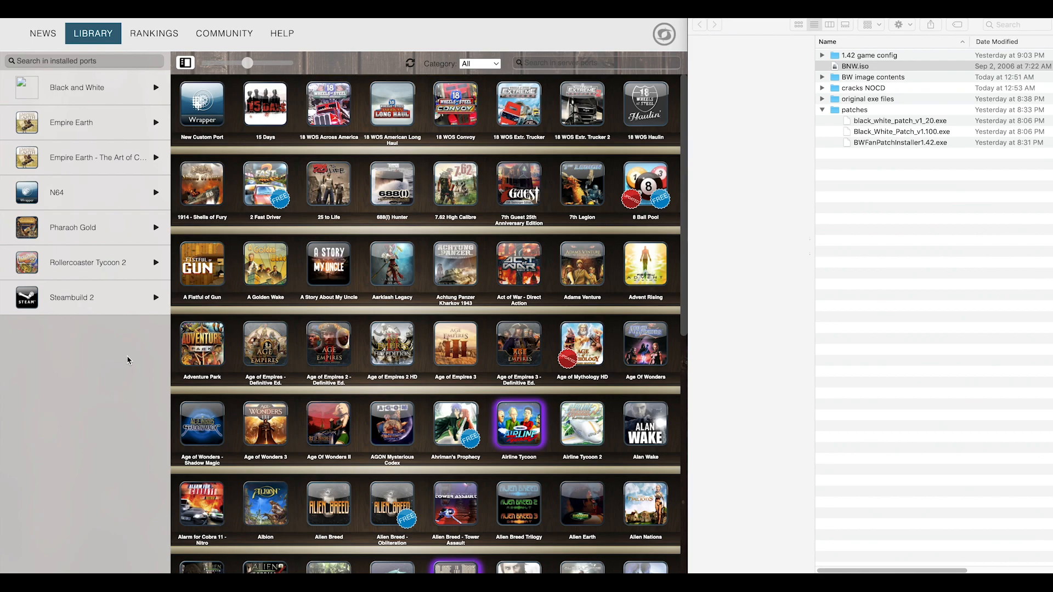
mouse_move(356, 246)
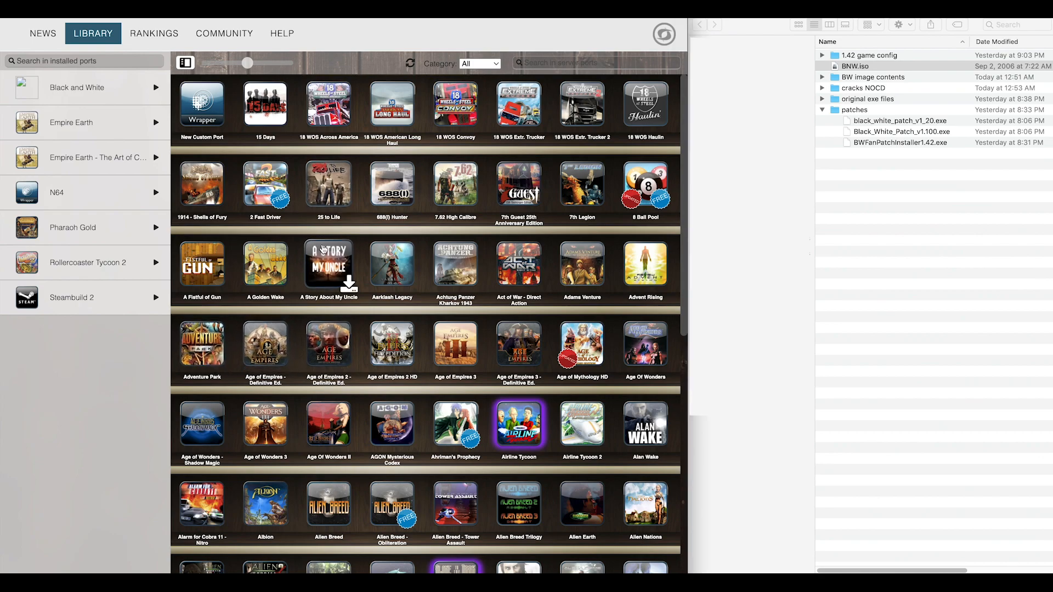
click(822, 110)
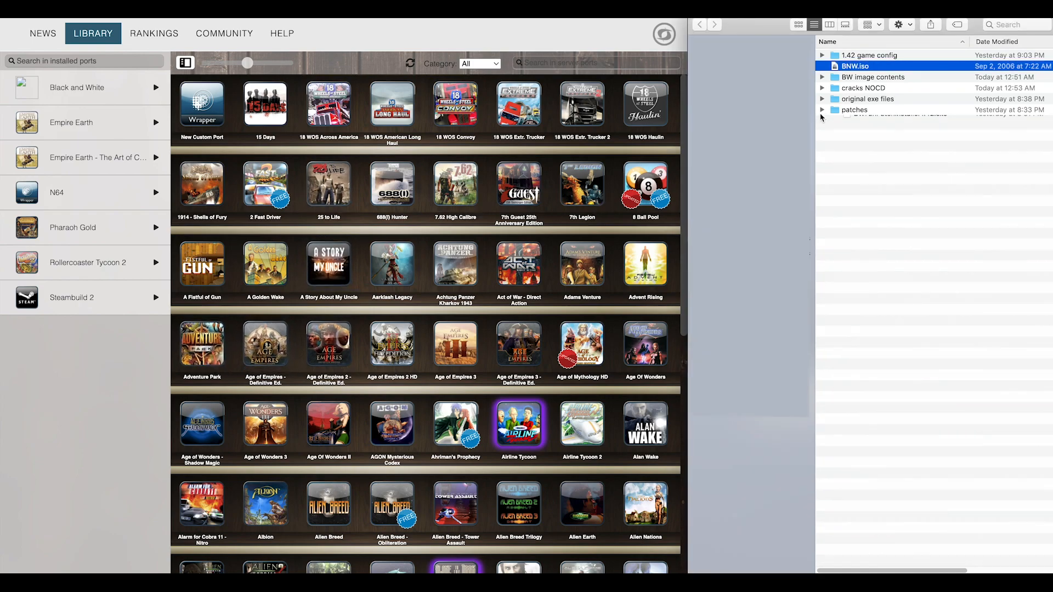
Create a new custom port named BW1.
click(202, 109)
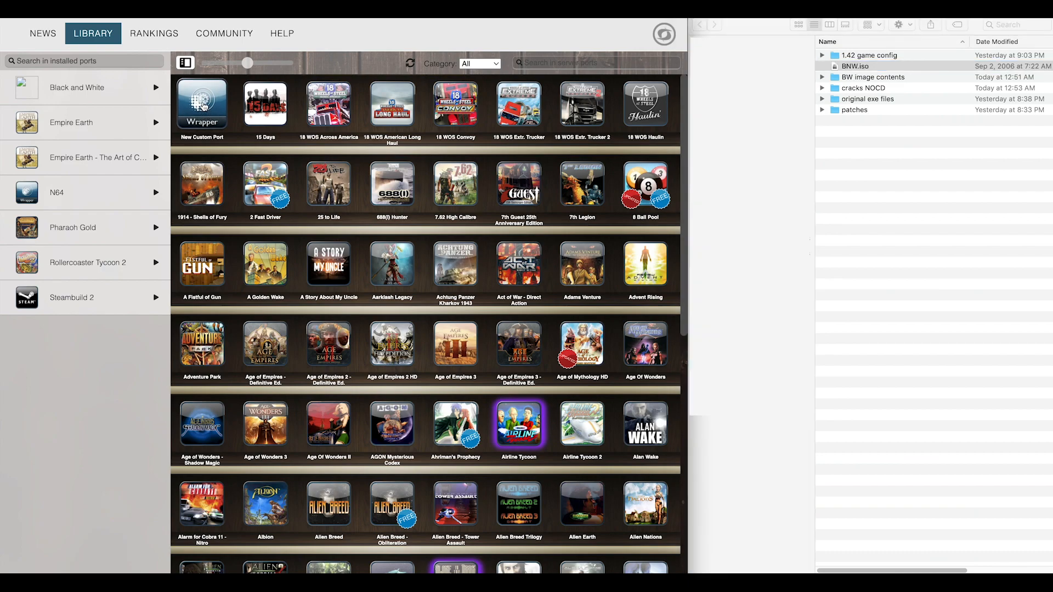
click(204, 107)
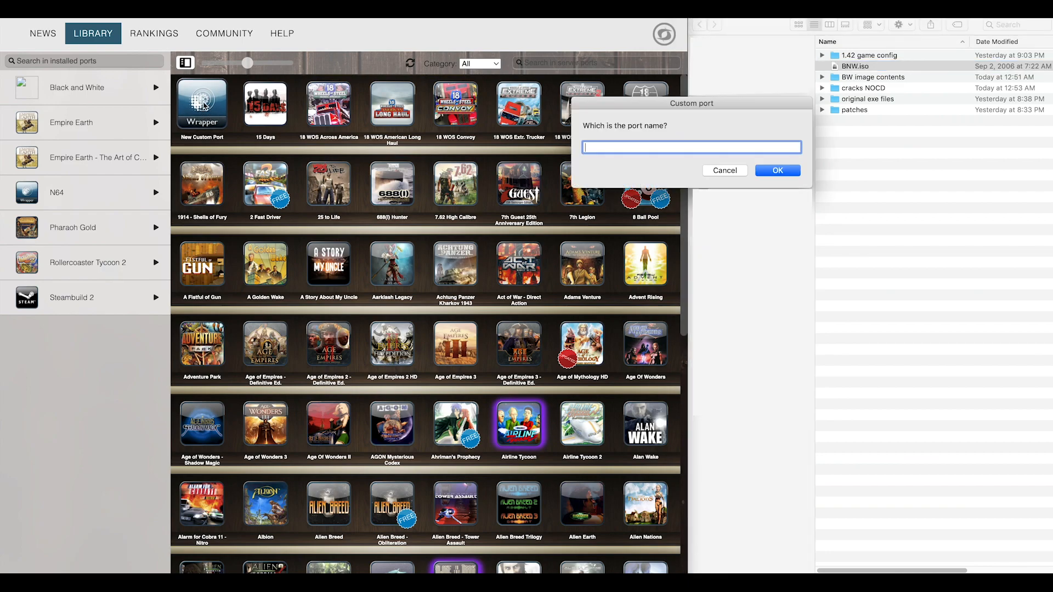
text(BW1)
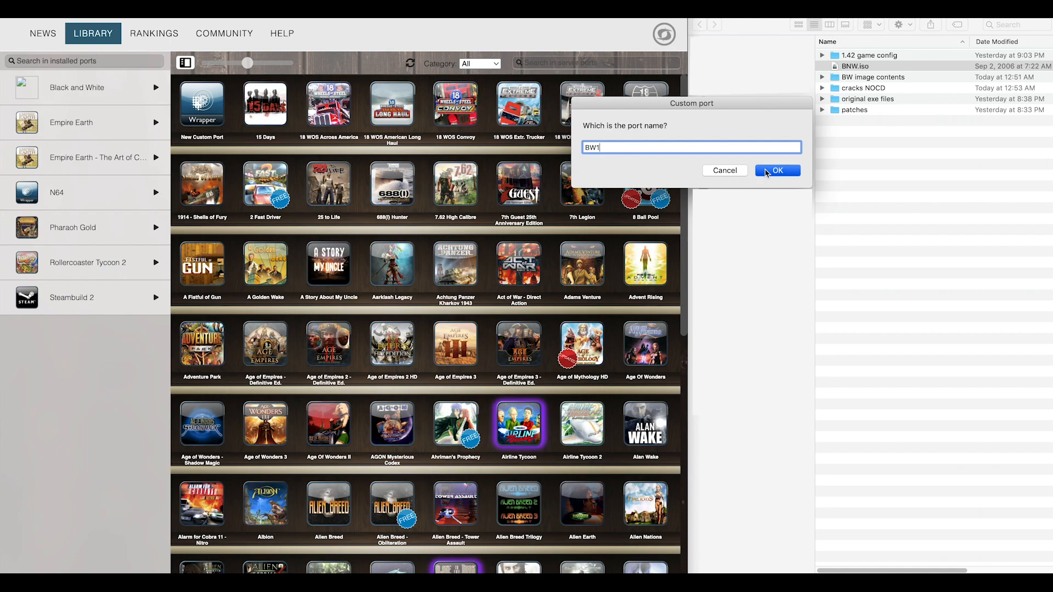
click(776, 171)
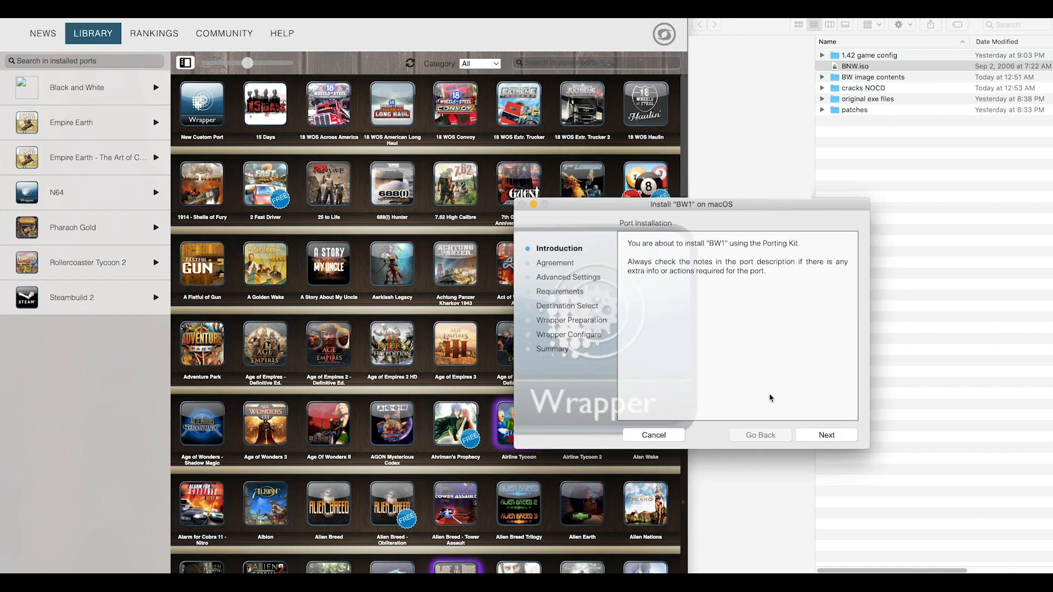
Accept the port installation agreement and proceed with engine WS11WineCX19.0.2-3, the Mac Driver and no dependencies.
click(827, 435)
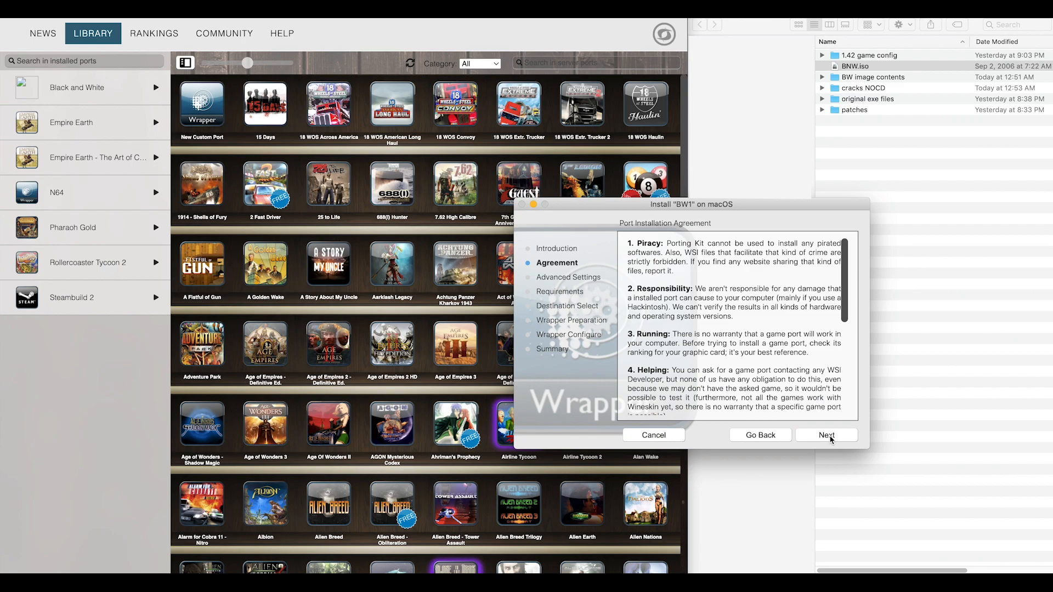
click(830, 438)
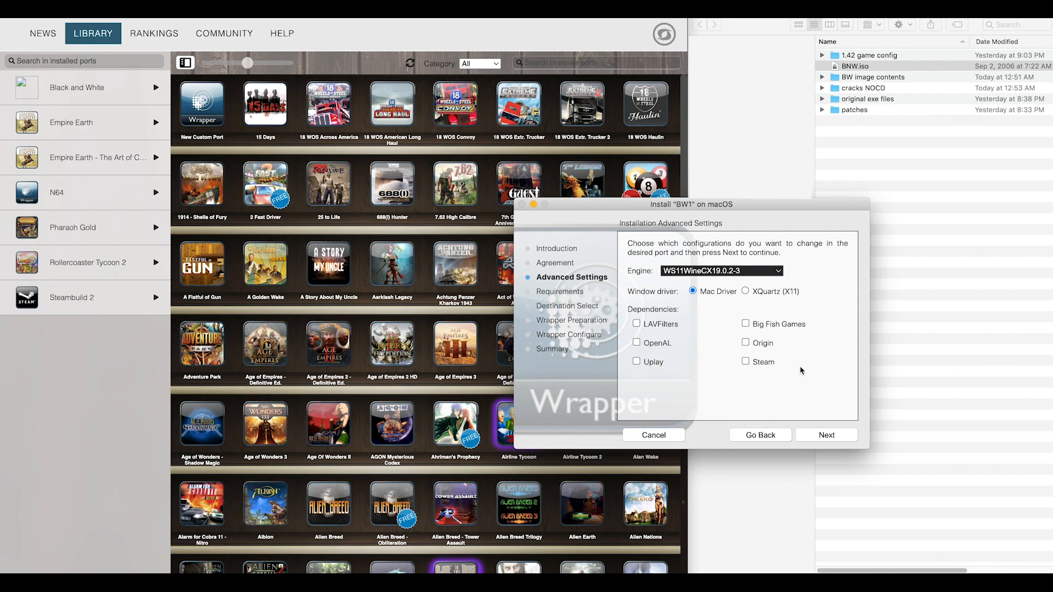
click(838, 435)
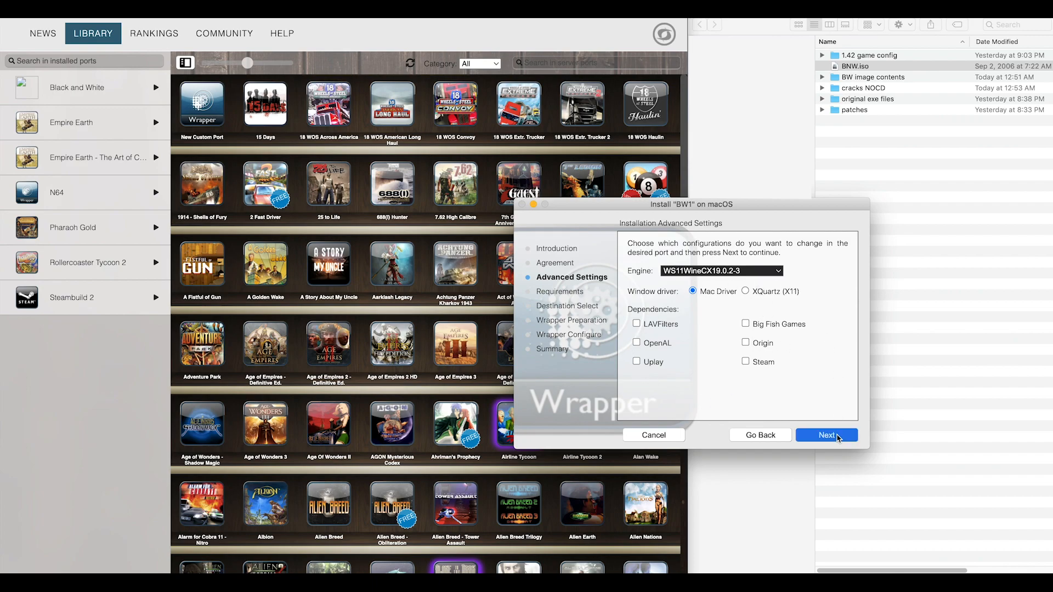
click(834, 436)
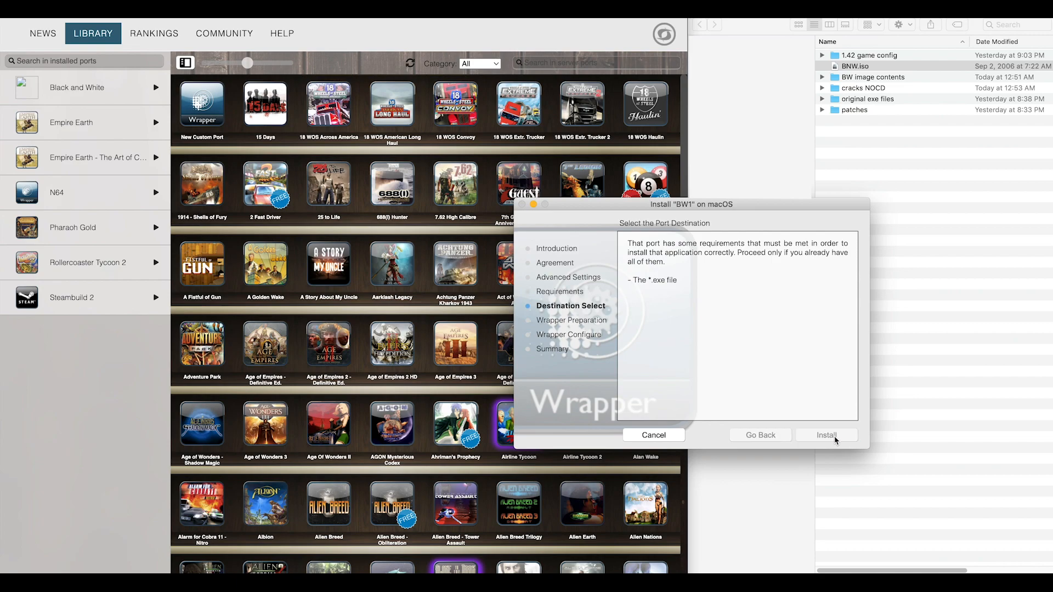
Start the port installation and choose Setup.exe from the BW image contents folder as the installer.
click(834, 437)
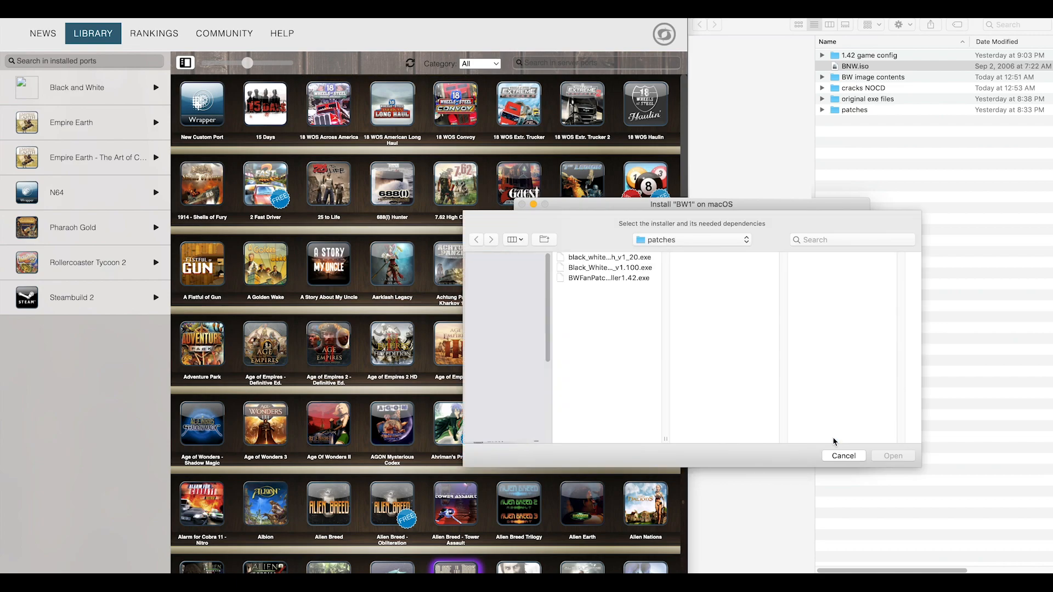
click(667, 244)
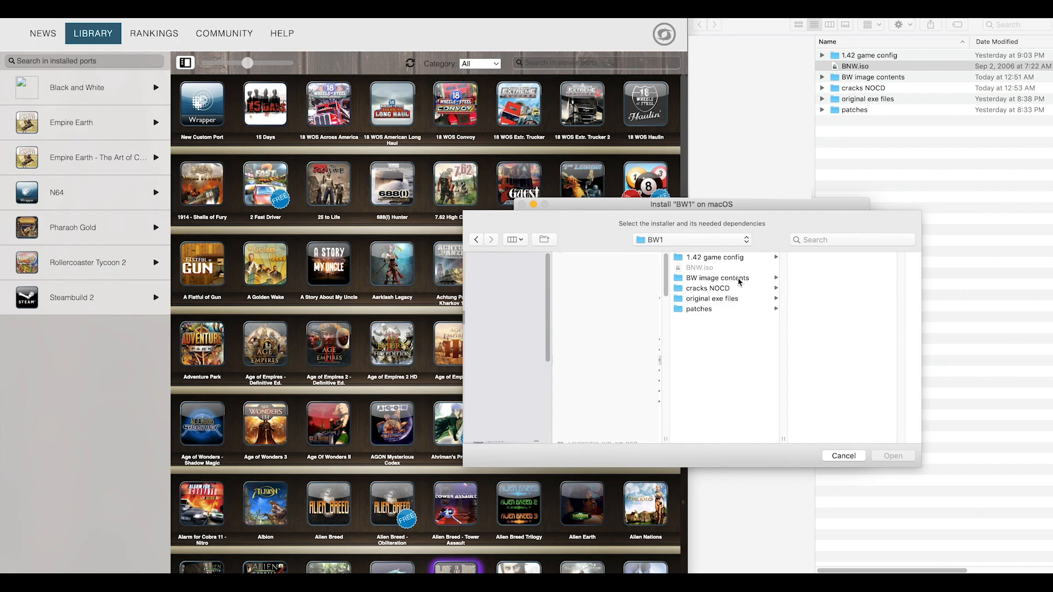
click(738, 277)
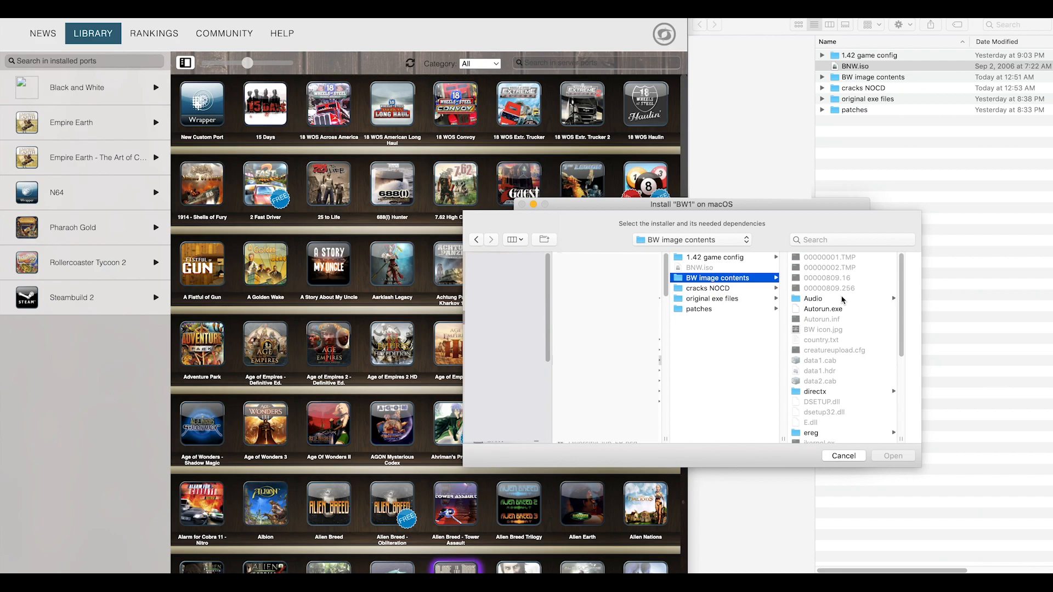
scroll(852, 308, down, 5)
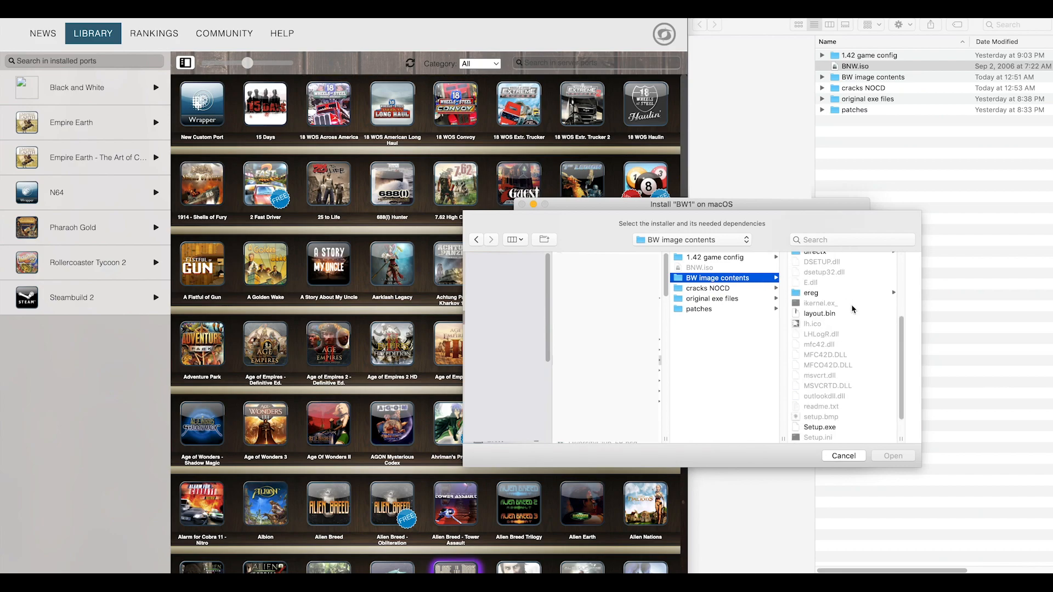
click(833, 396)
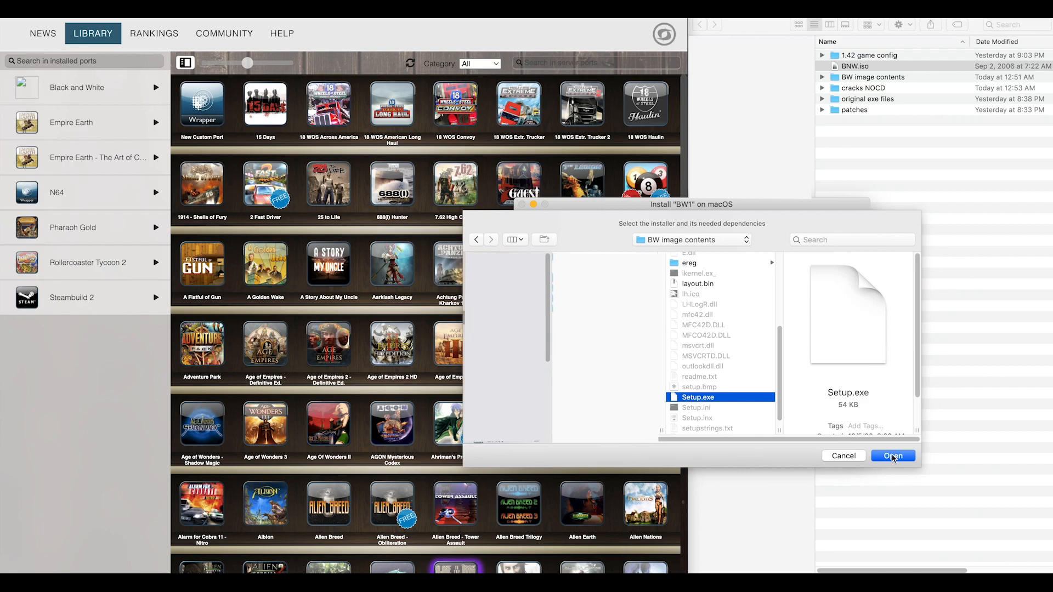
click(892, 457)
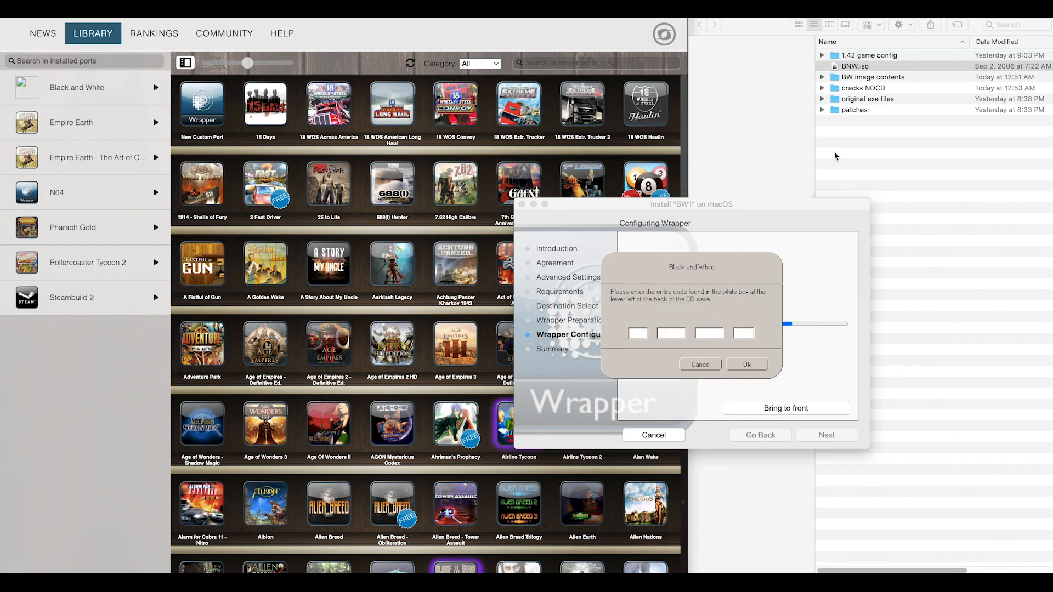
Cancel the installer's CD code prompt and cancel the creation of the BW1 port.
click(822, 89)
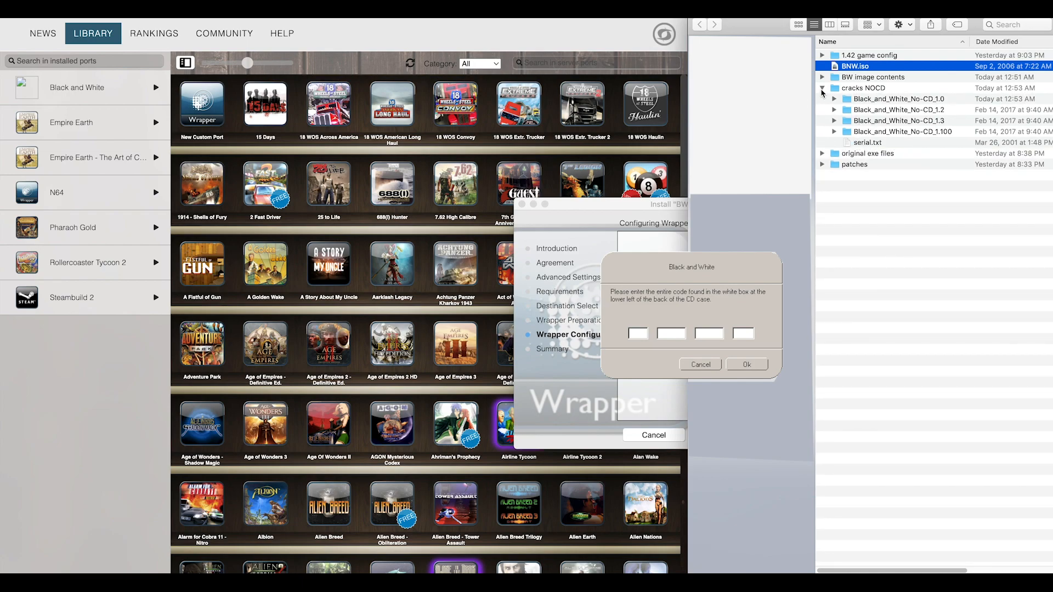
click(822, 89)
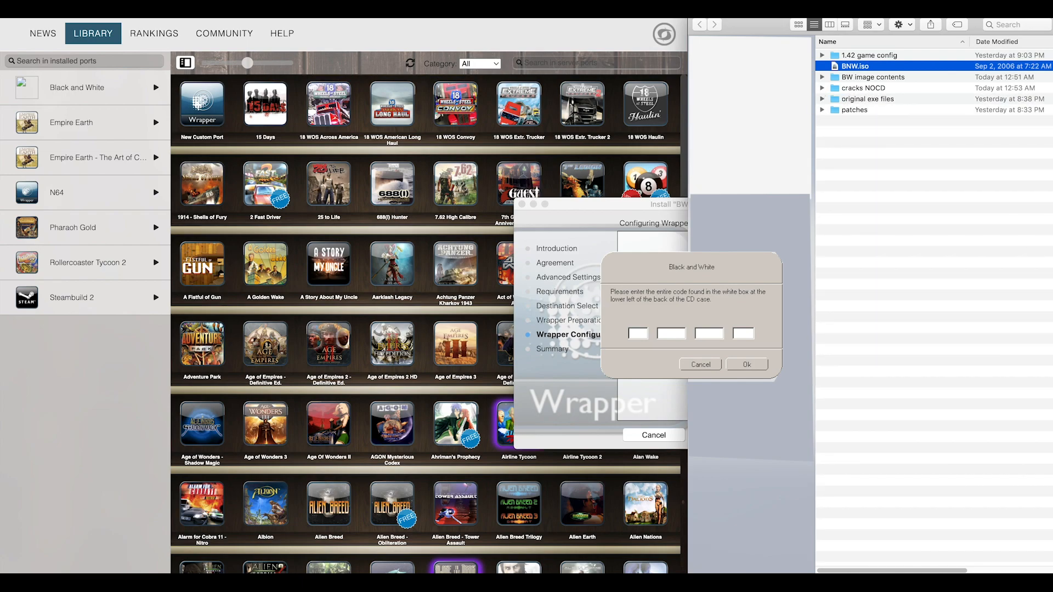
click(715, 368)
click(677, 286)
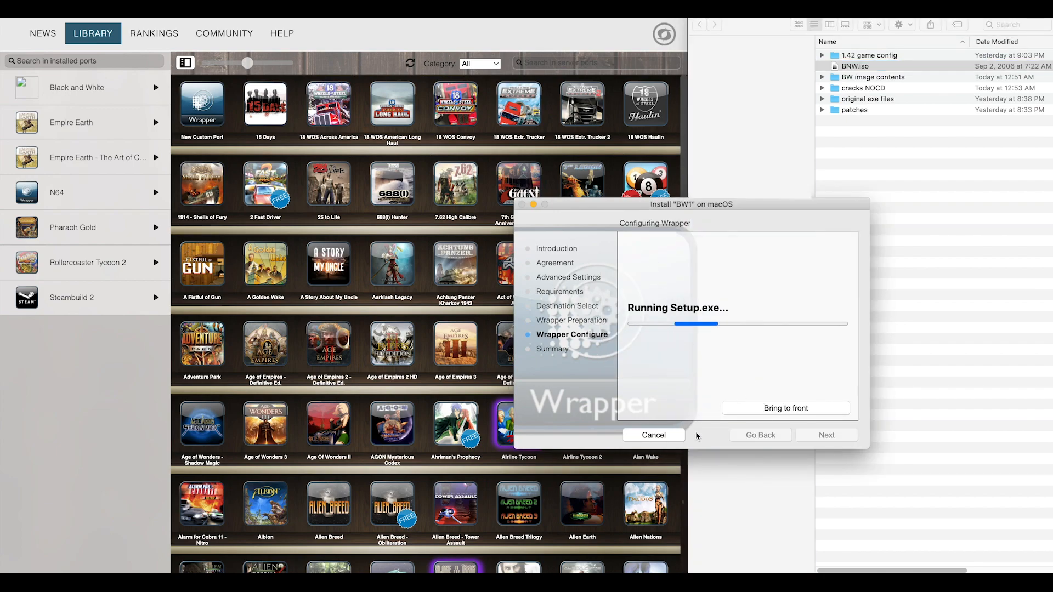
click(666, 436)
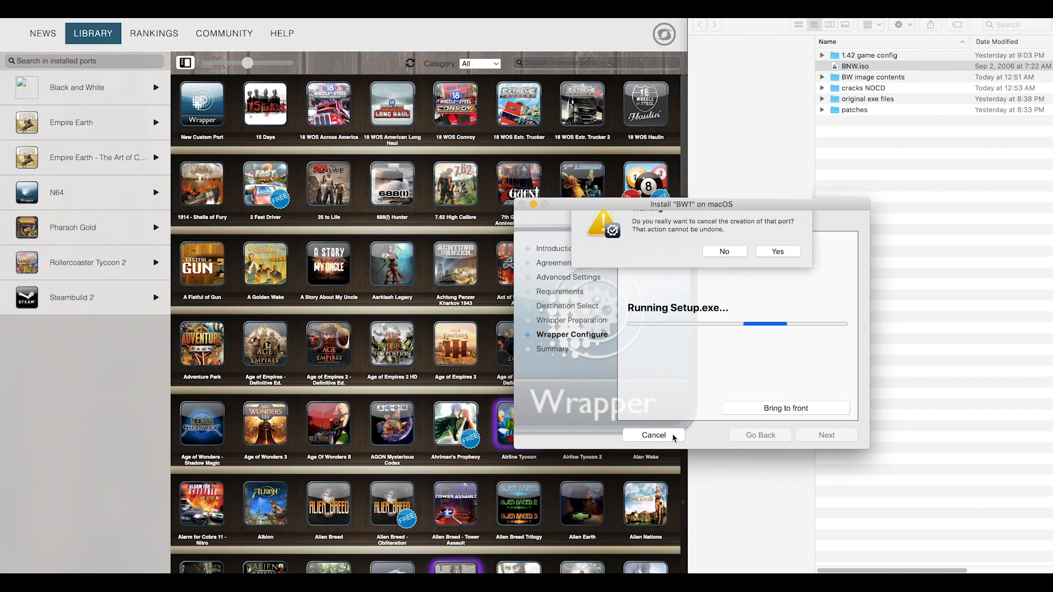
click(764, 271)
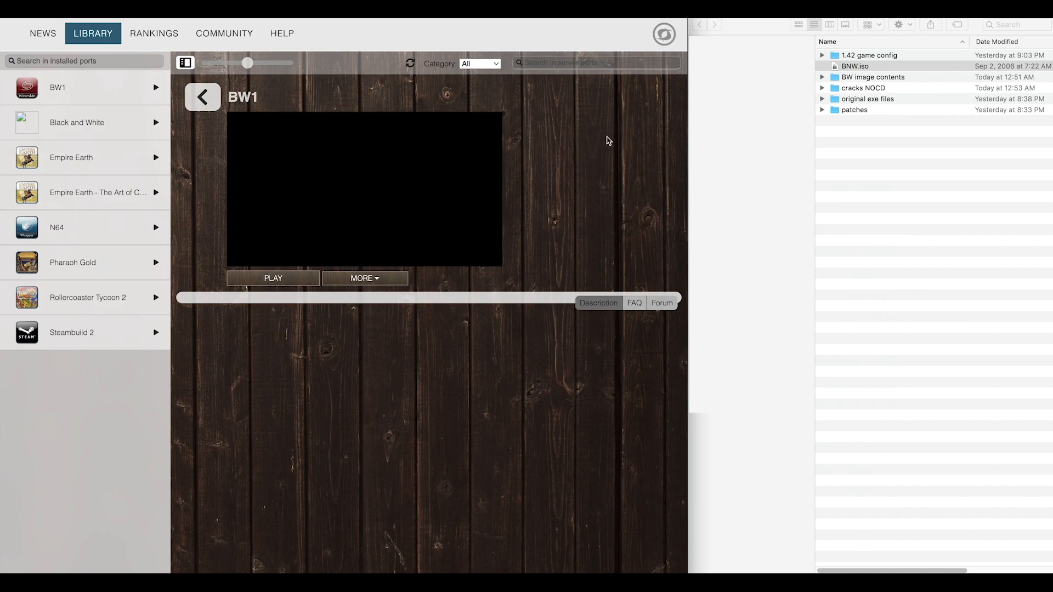
Expand the cracks NOCD folder and its Black_and_White_No-CD_1.0 subfolder to view the runblack.exe inside.
click(823, 89)
click(823, 89)
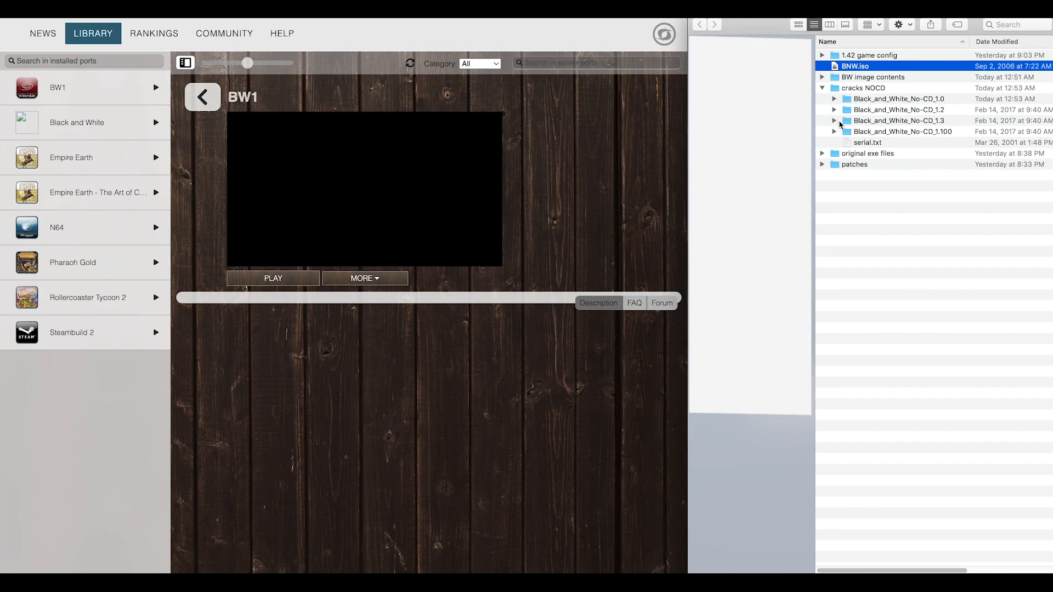
click(834, 99)
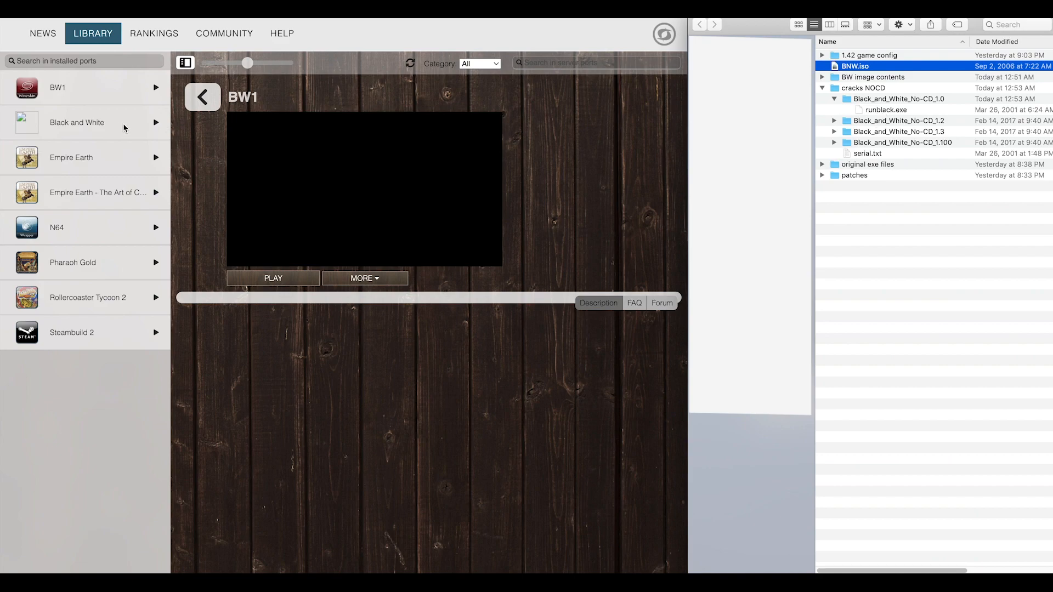
Open the C: drive of the Black and White port and go to Program Files, Lionhead Studios Ltd, Black & White.
right_click(124, 88)
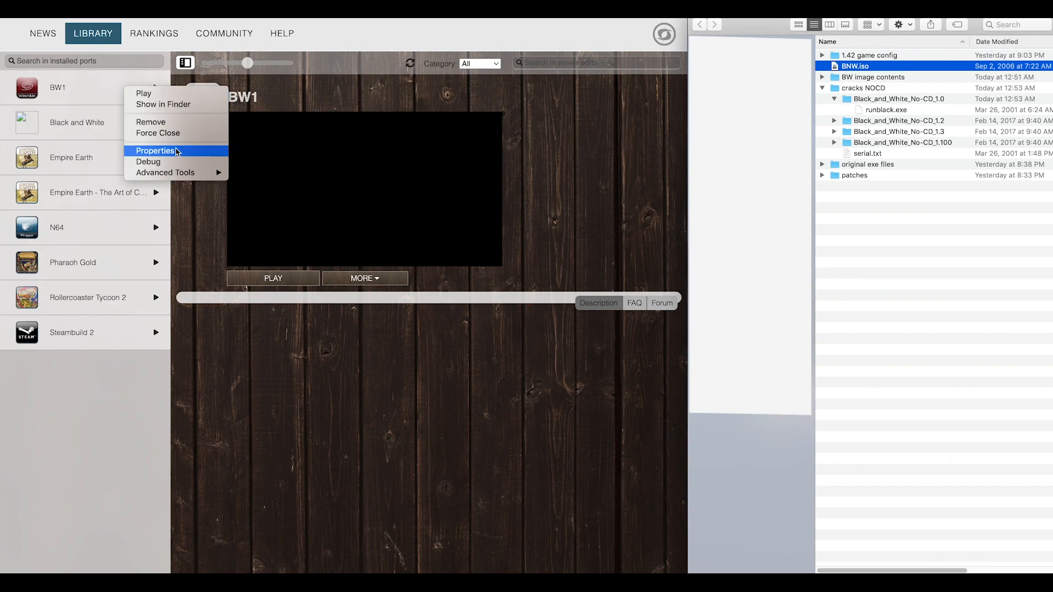
right_click(131, 121)
right_click(131, 120)
mouse_move(192, 206)
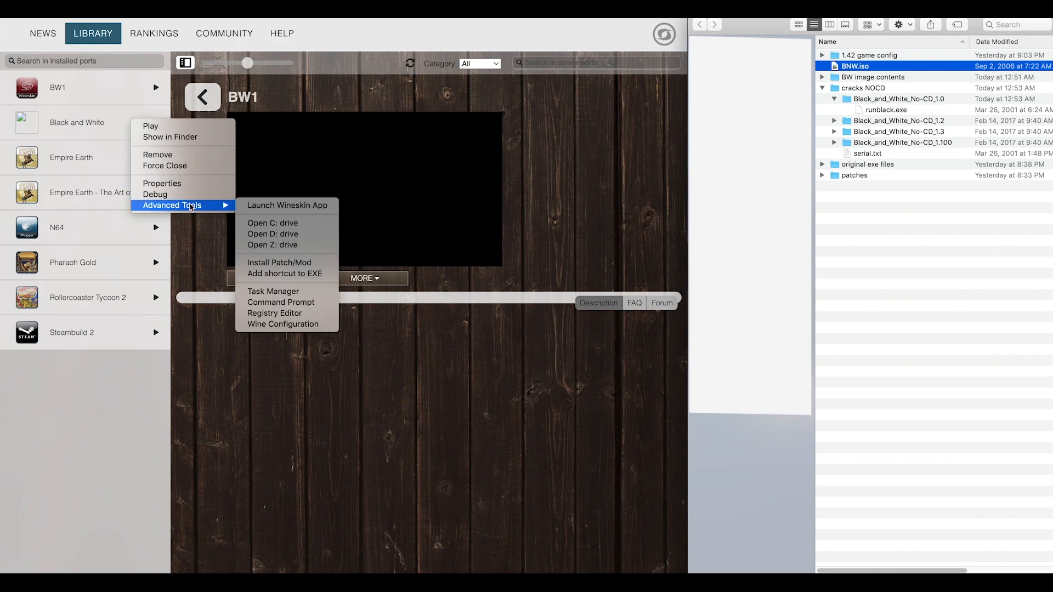
click(287, 226)
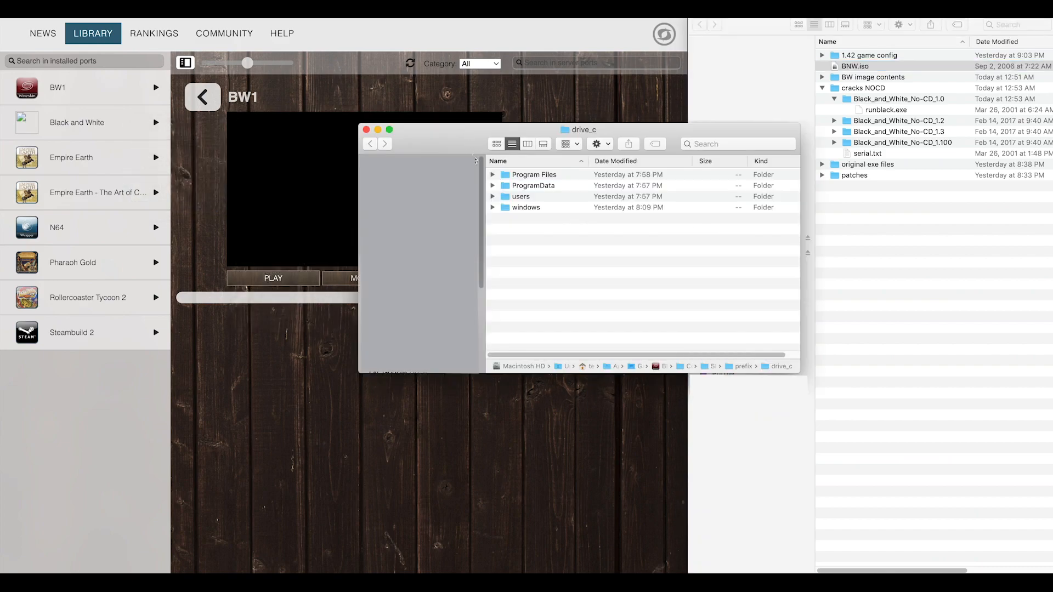
double_click(547, 175)
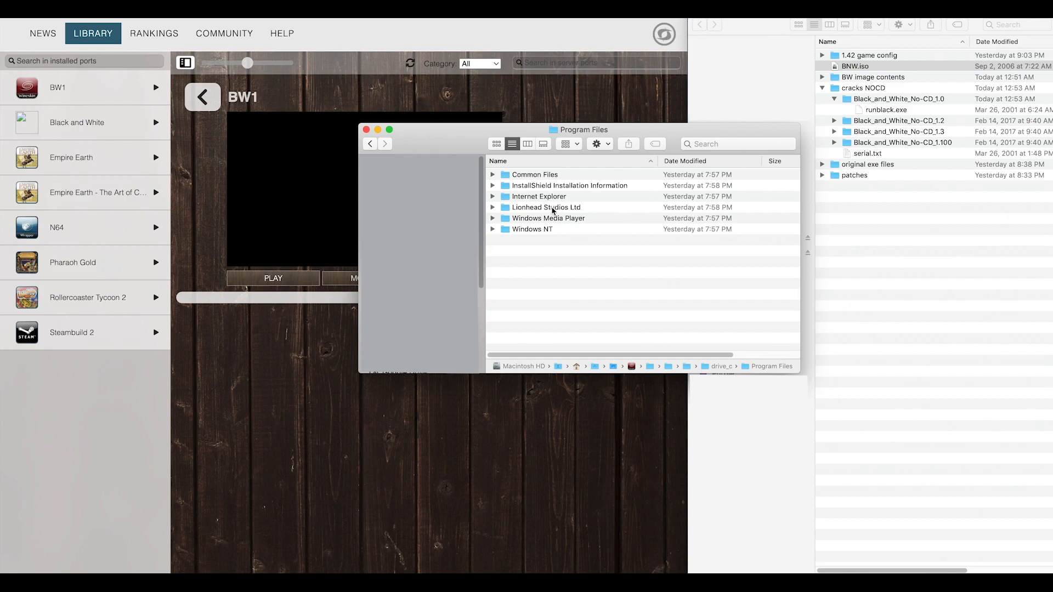
double_click(554, 209)
double_click(541, 175)
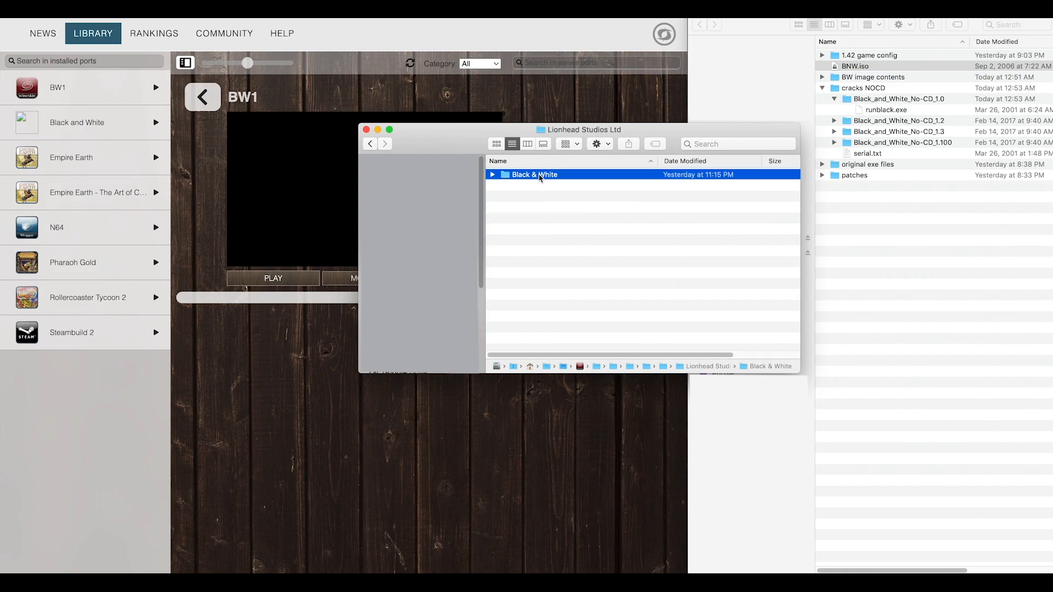
Find and select runblack.exe in the Black & White game folder, and move that folder's window clear of the crack files.
scroll(601, 241, down, 15)
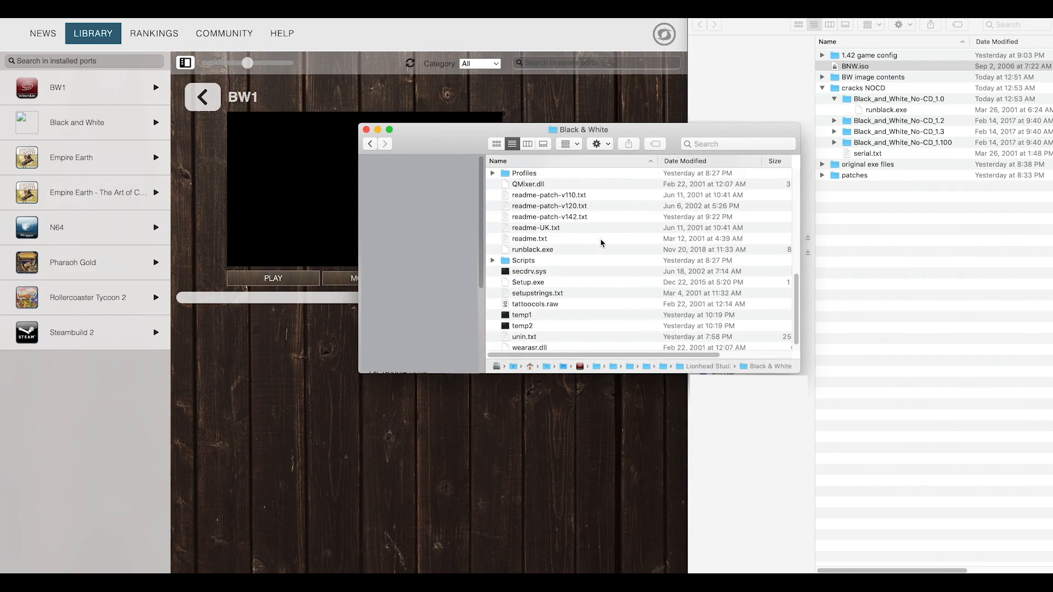
click(601, 237)
scroll(603, 247, up, 1)
drag(647, 128, 533, 150)
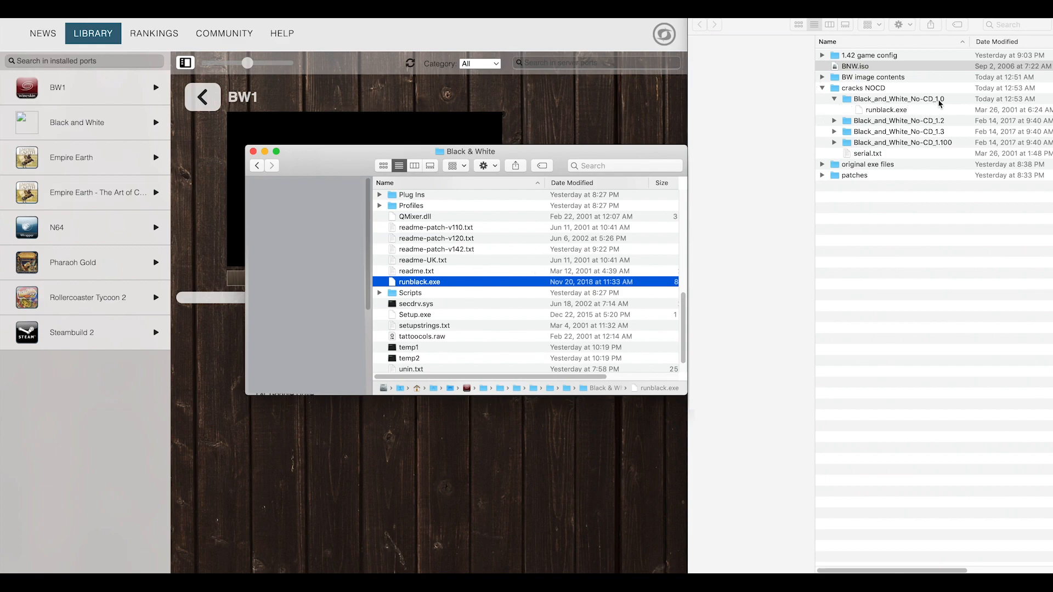
Close the Black & White game folder window and collapse the Black_and_White_No-CD_1.0 and cracks NOCD folders.
mouse_move(895, 114)
mouse_down()
mouse_move(856, 118)
mouse_move(435, 287)
mouse_move(663, 230)
mouse_move(883, 135)
mouse_move(901, 94)
mouse_move(896, 108)
mouse_up()
click(834, 100)
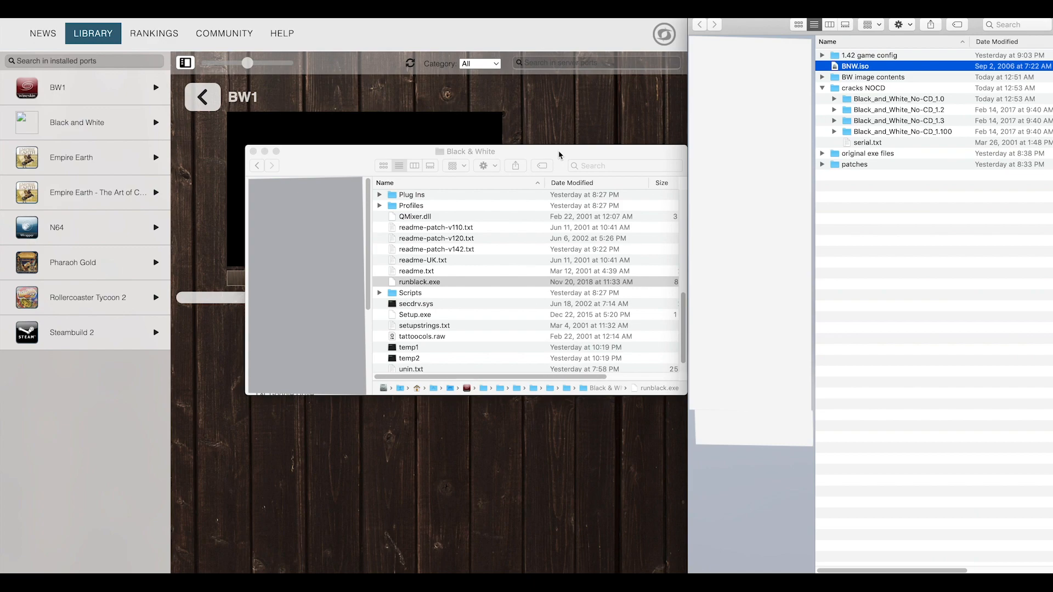
drag(556, 154, 543, 162)
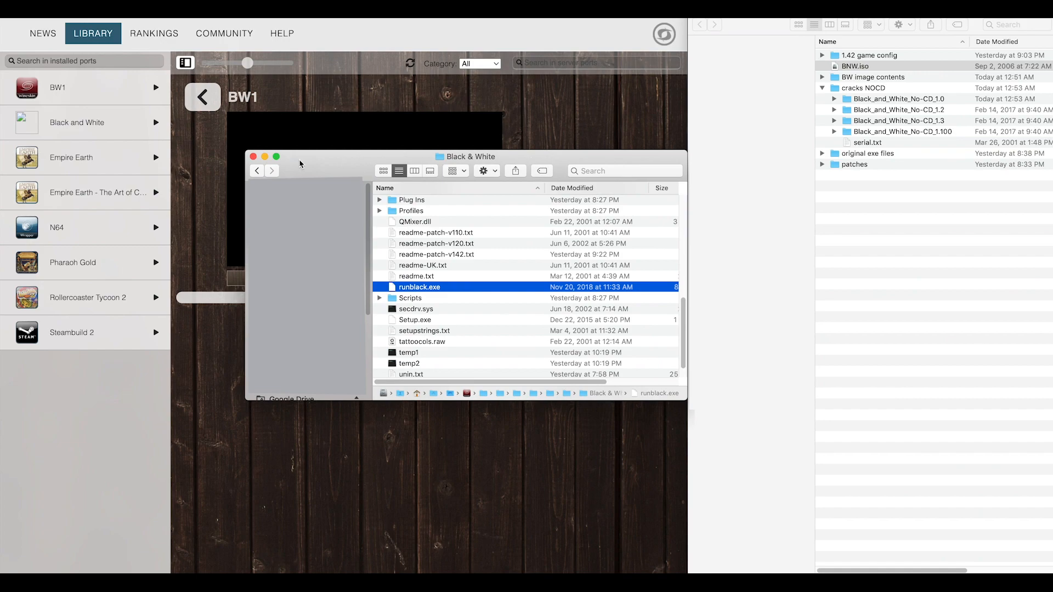
click(253, 157)
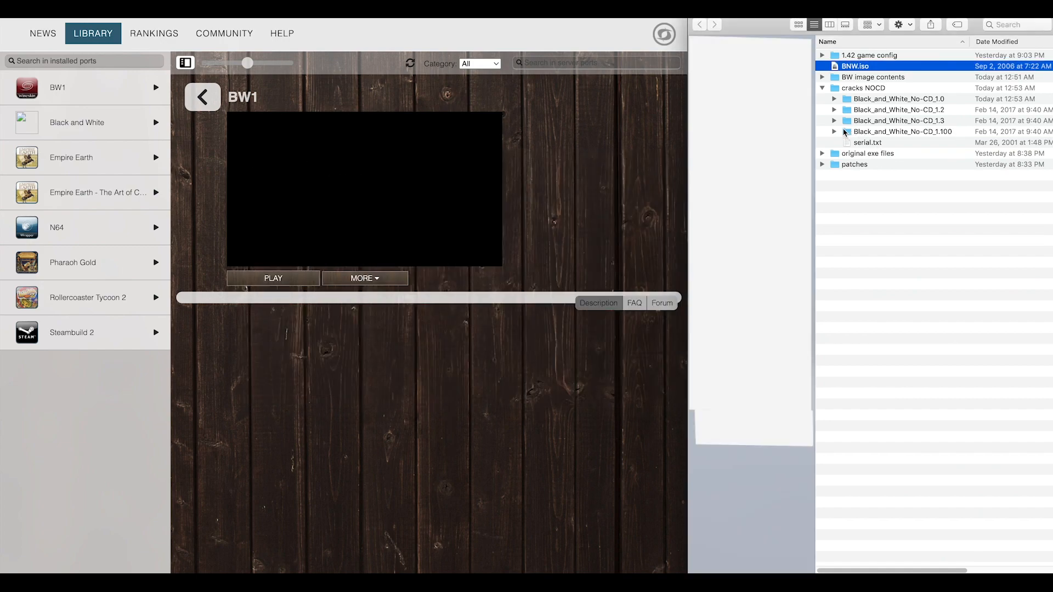
click(822, 89)
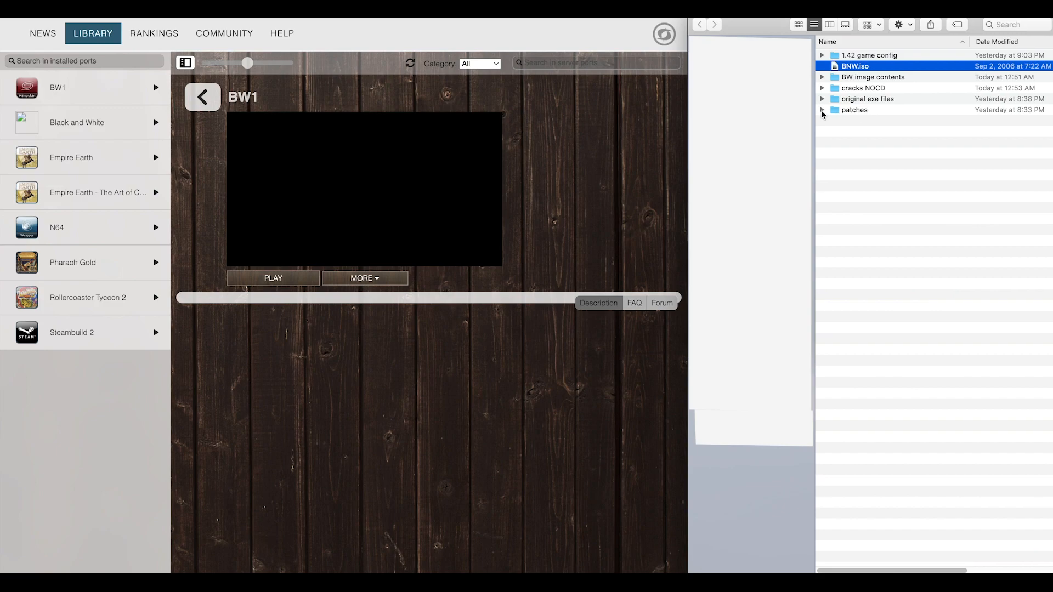
Start Install Patch/Mod for the Black and White port, browse to the patches folder and widen the column to show full file names.
right_click(125, 126)
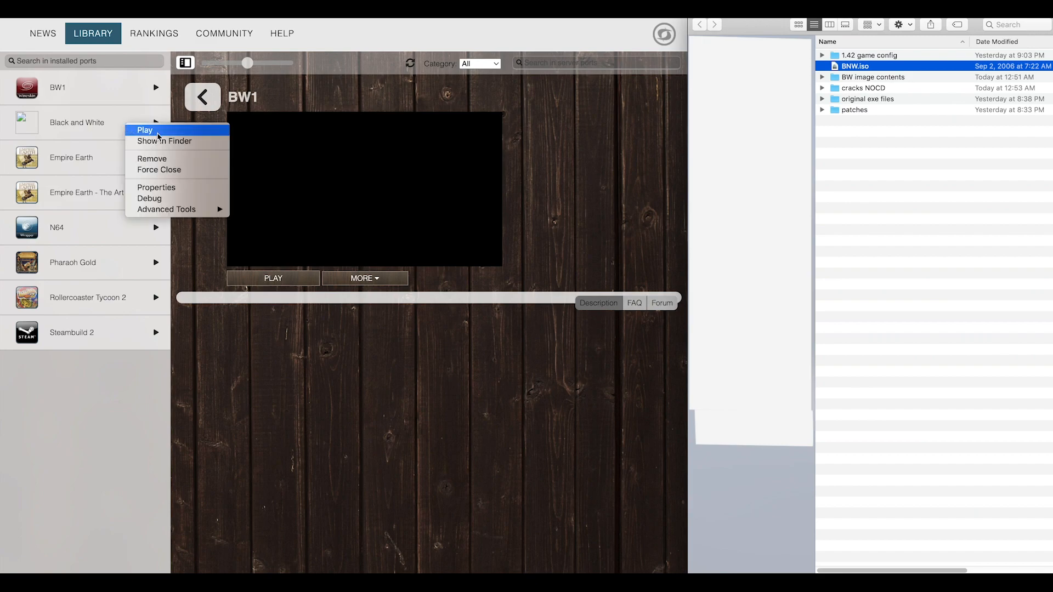
mouse_move(184, 213)
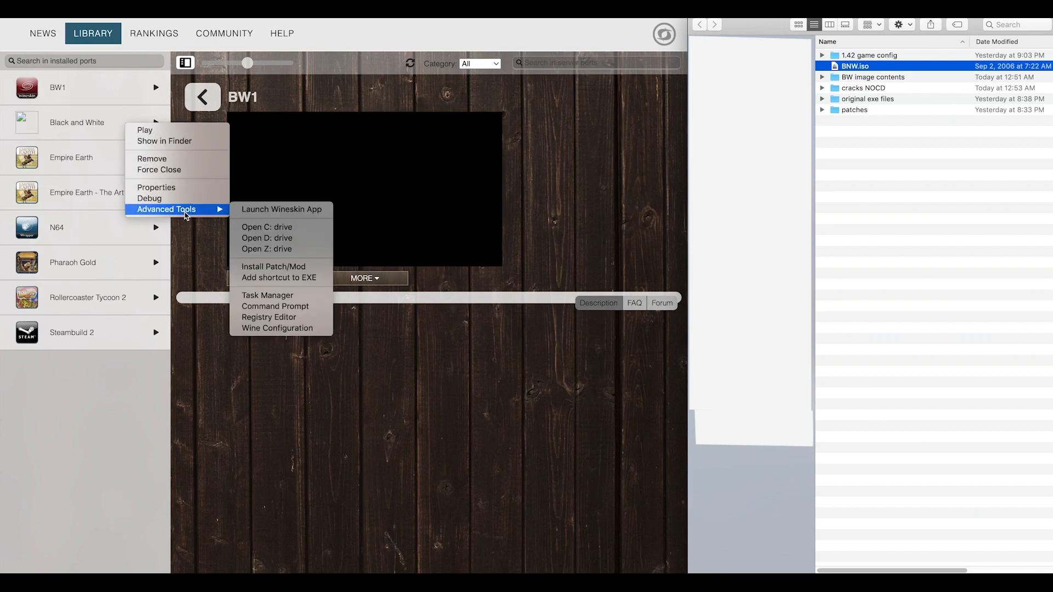
click(286, 270)
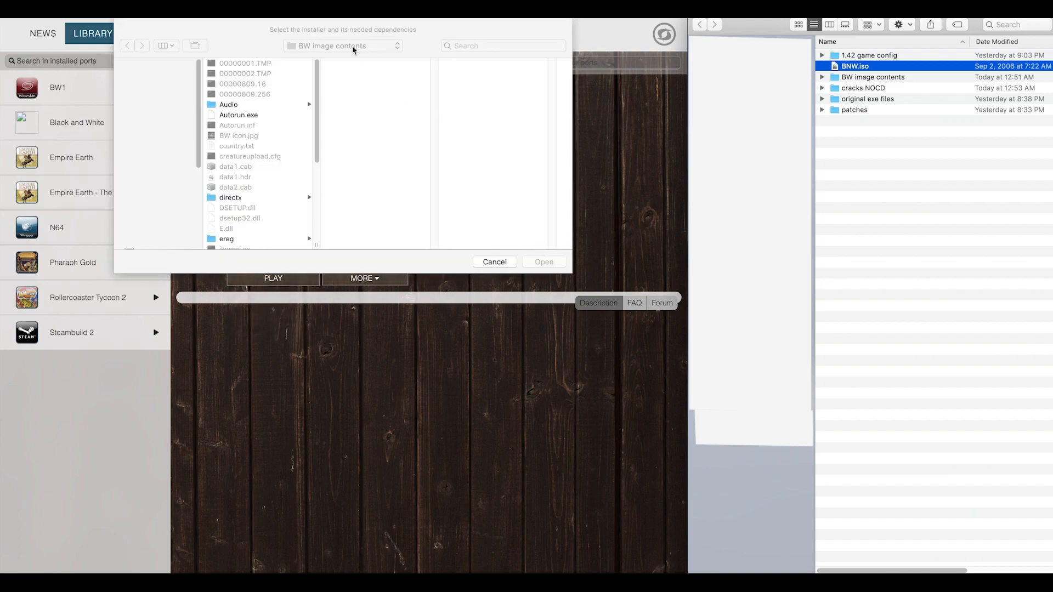
click(353, 50)
click(351, 57)
click(374, 116)
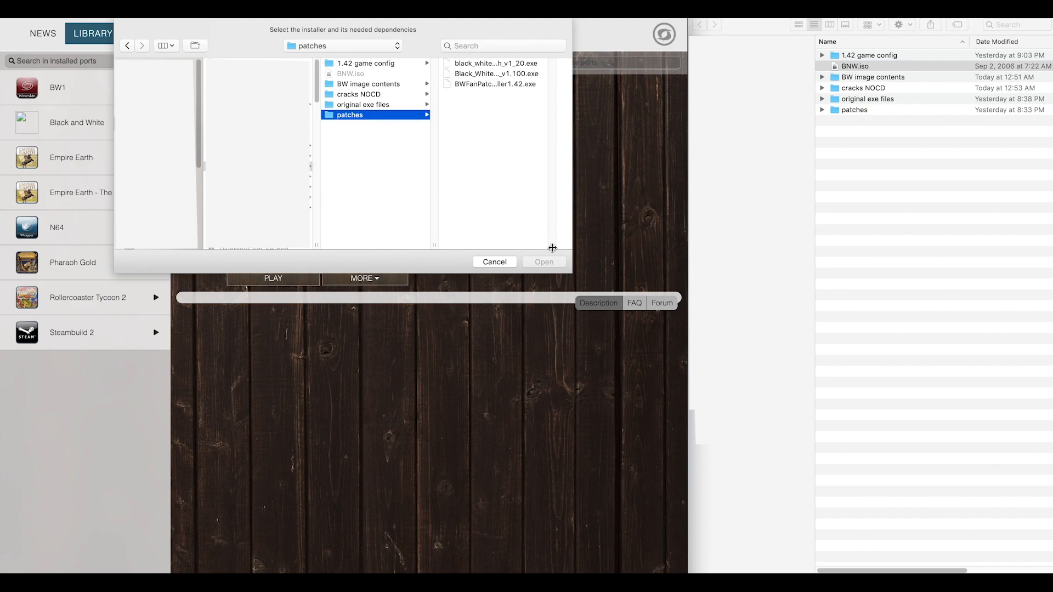
drag(552, 246, 567, 245)
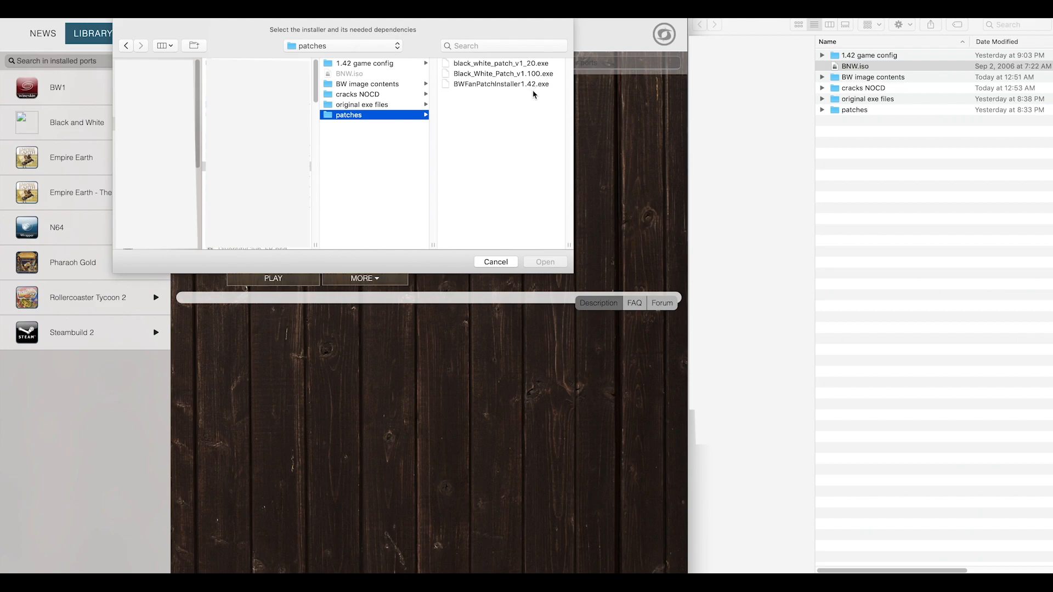
Examine the runblack.exe files in the No-CD 1.100, 1.2 and 1.3 crack folders, and cancel the patch file selection.
click(822, 88)
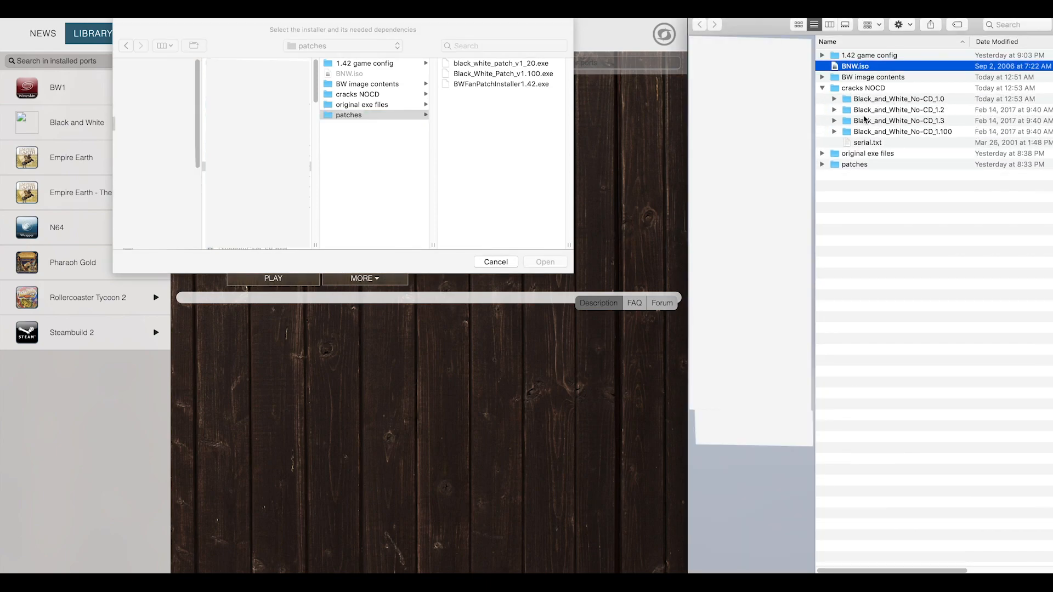
click(834, 133)
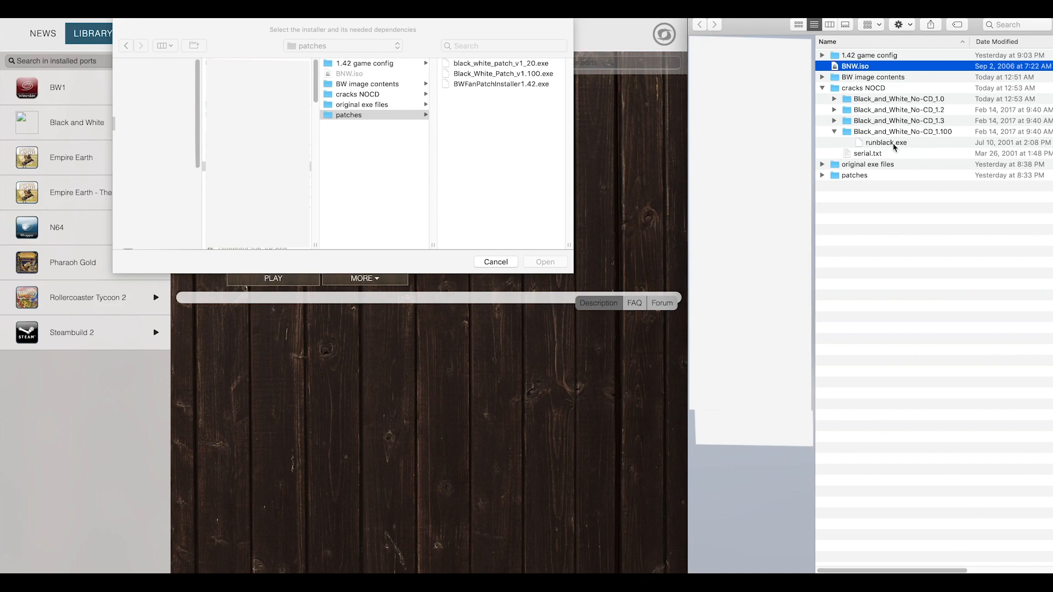
click(834, 132)
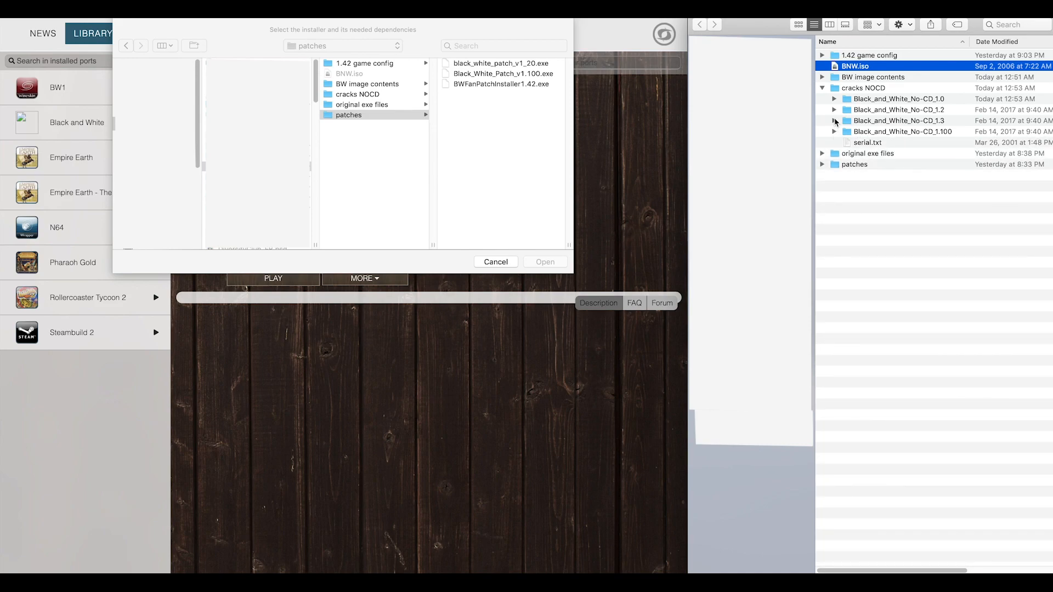
click(834, 111)
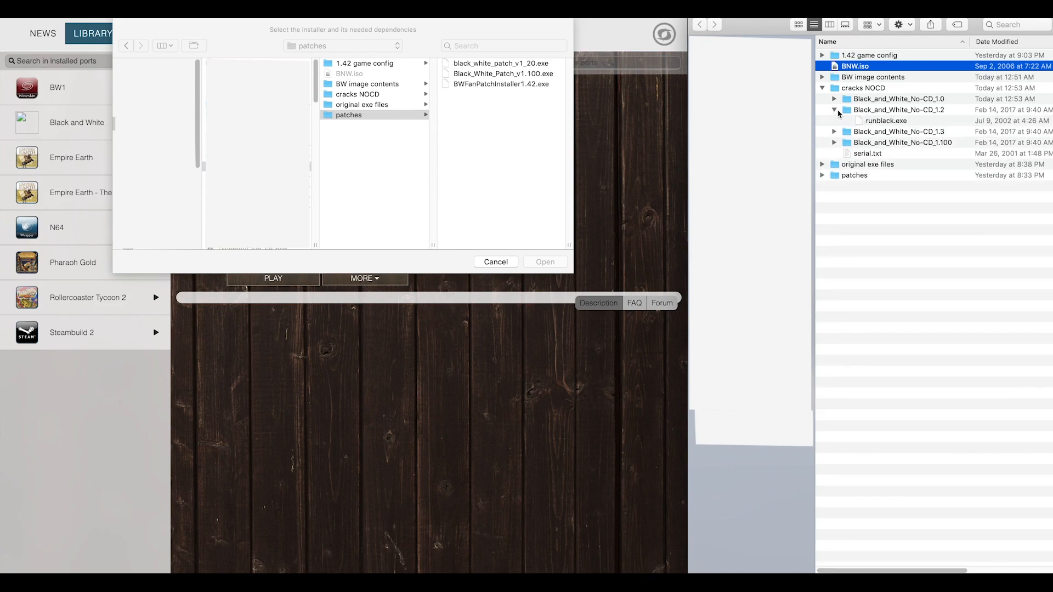
click(834, 110)
click(834, 121)
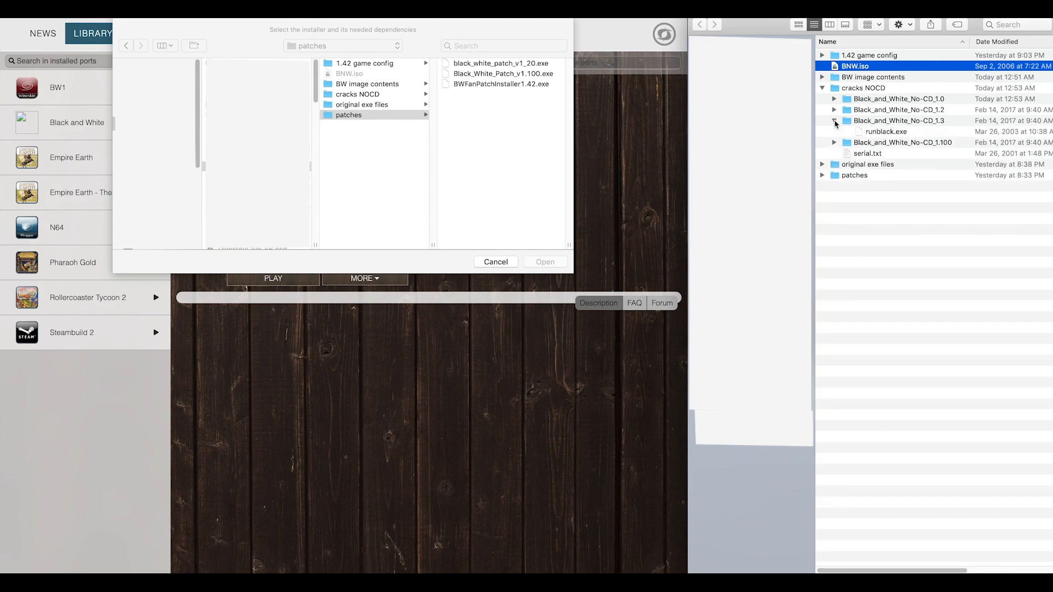
click(835, 120)
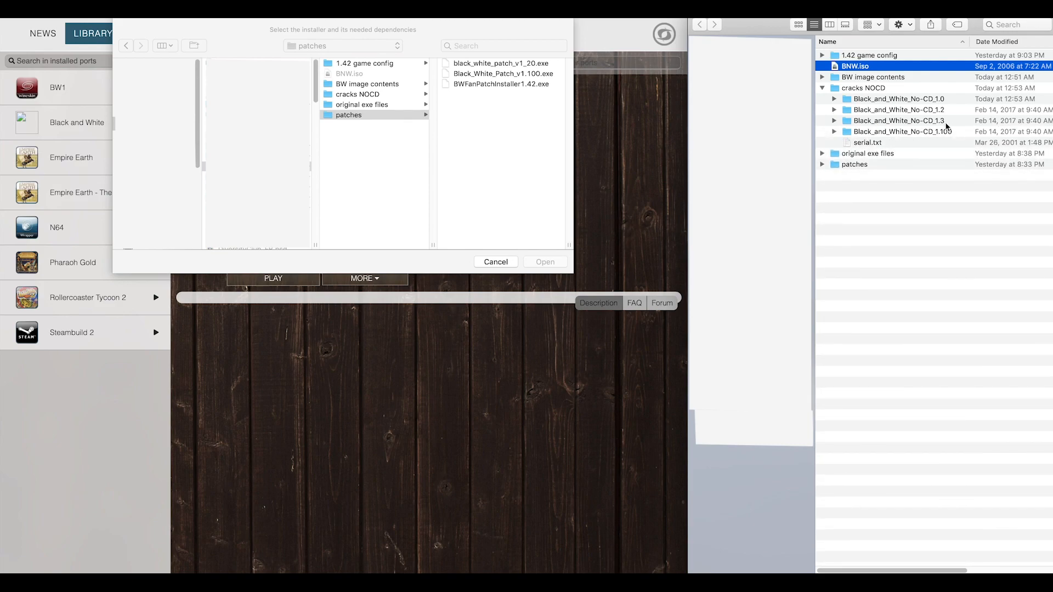
click(822, 89)
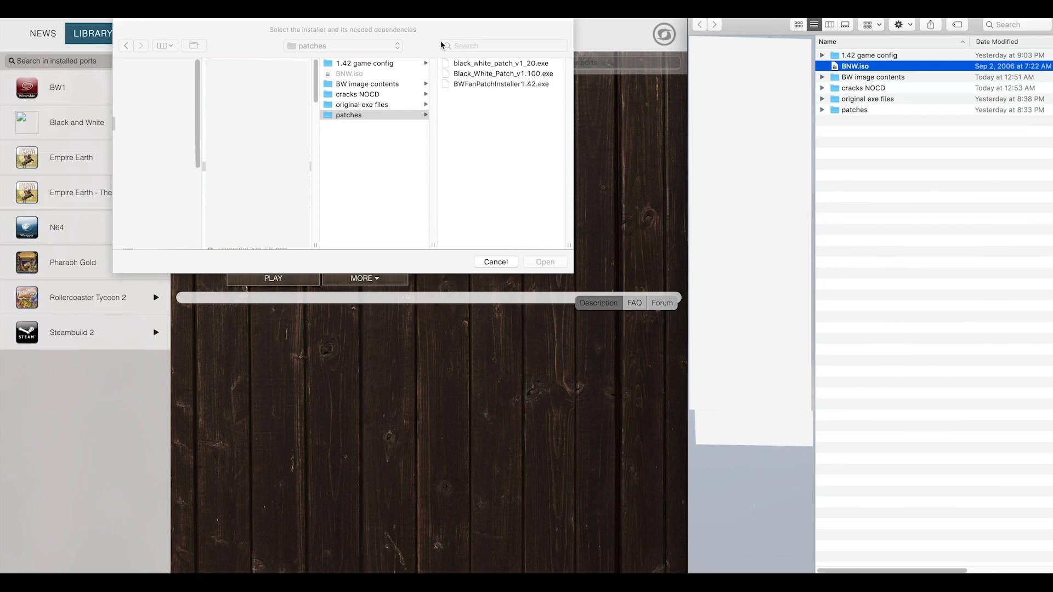
click(497, 262)
click(131, 130)
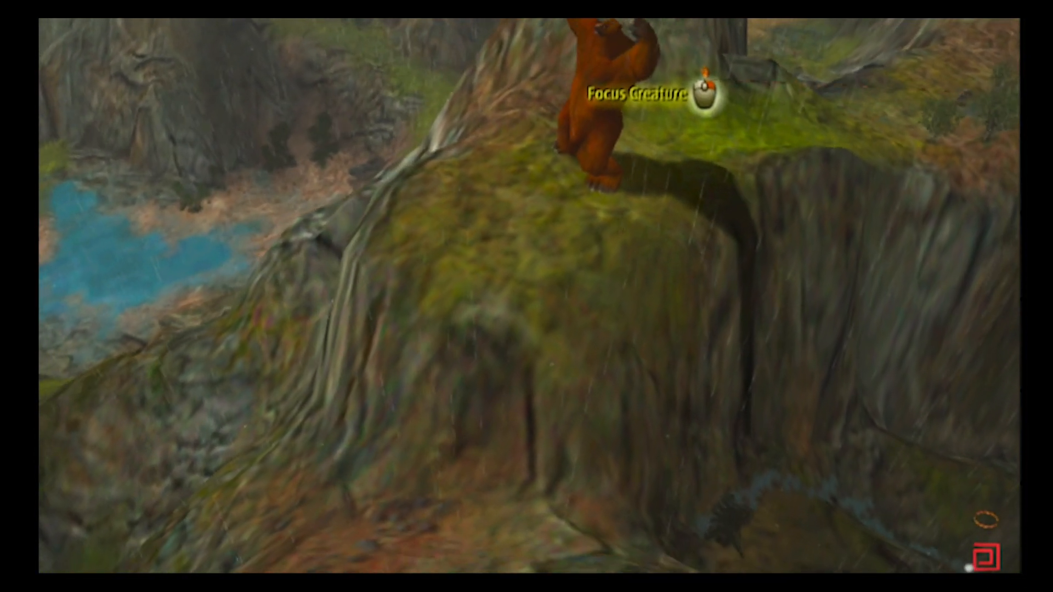
drag(705, 93, 893, 430)
drag(285, 33, 507, 129)
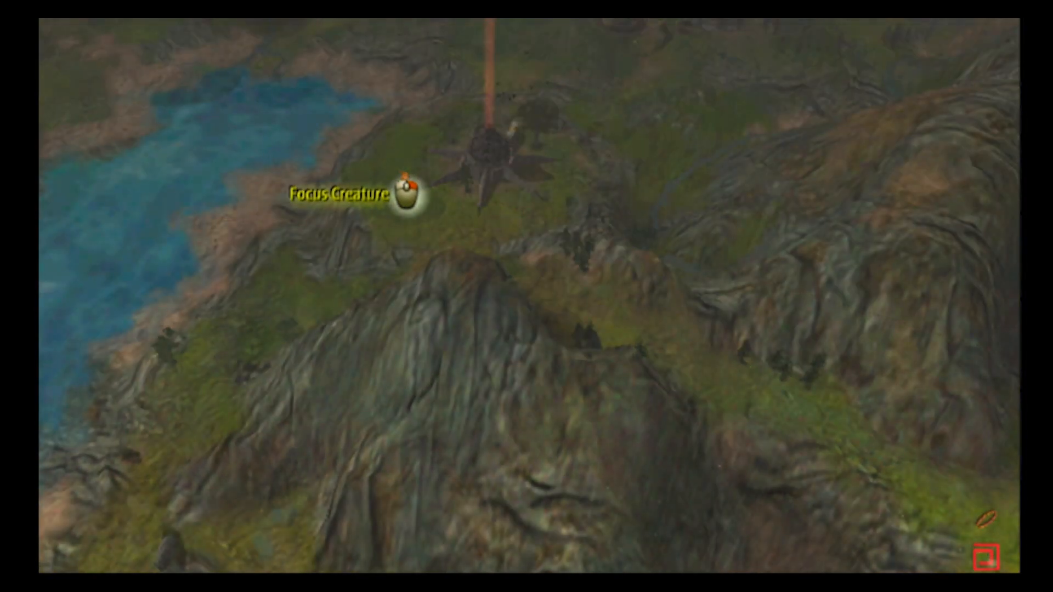
key(Escape)
click(536, 465)
click(271, 244)
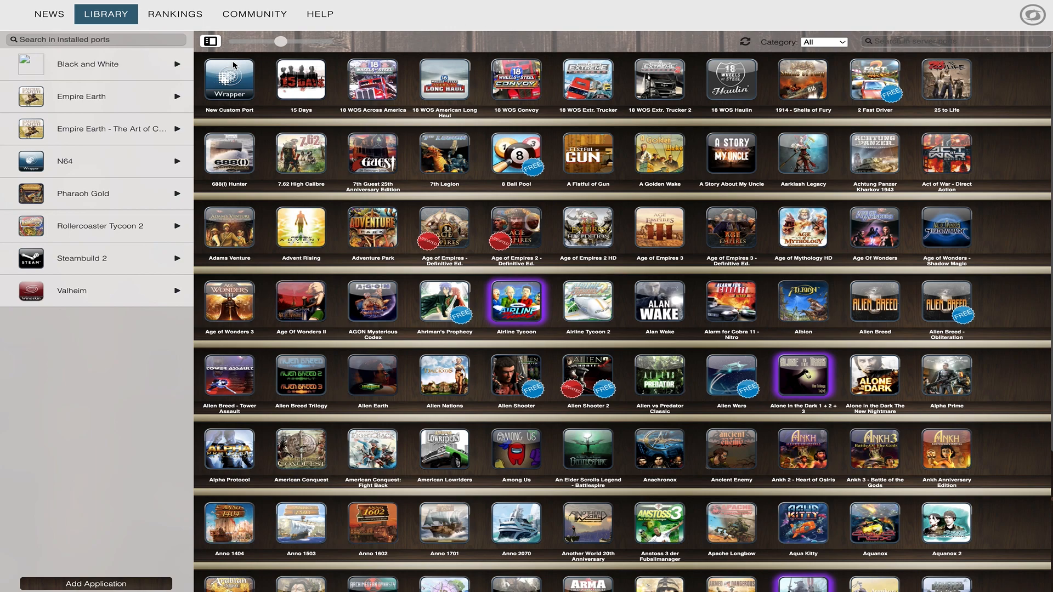
Launch the Wineskin app for the Black and White port and open the Registry Editor from its advanced tools.
right_click(154, 68)
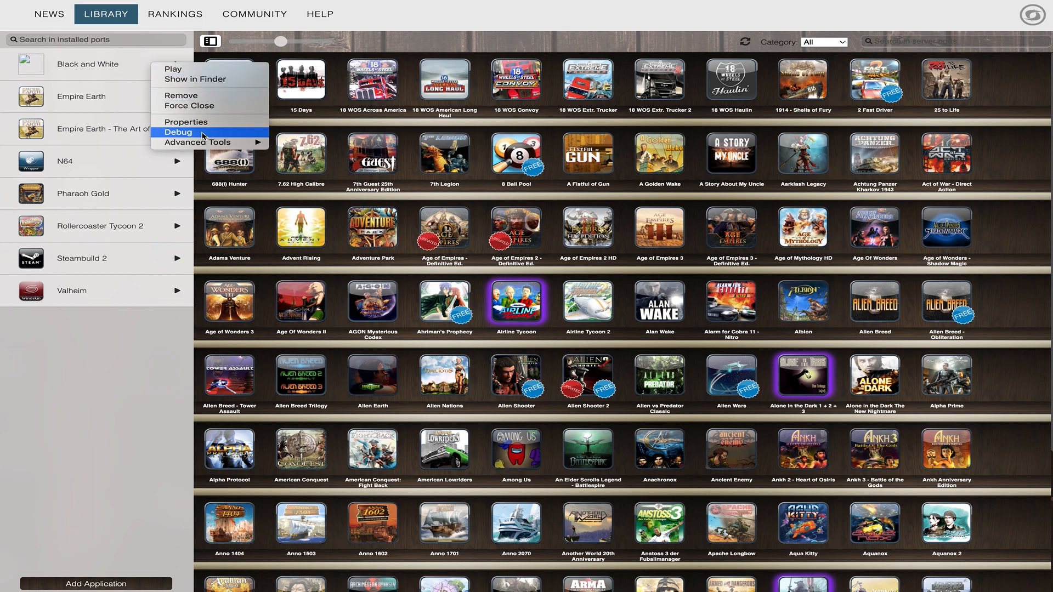
mouse_move(212, 145)
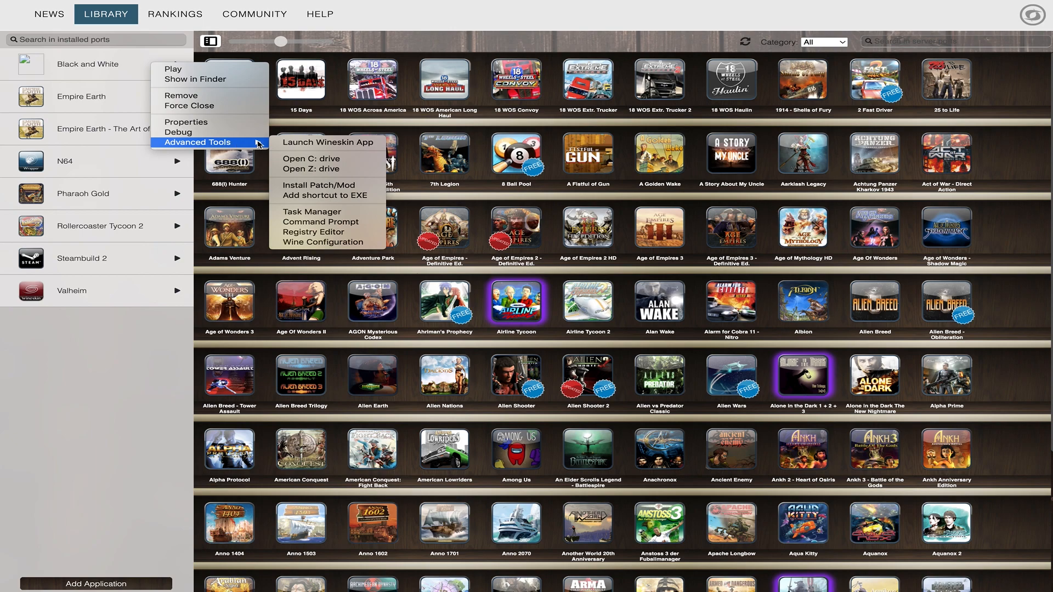
click(296, 142)
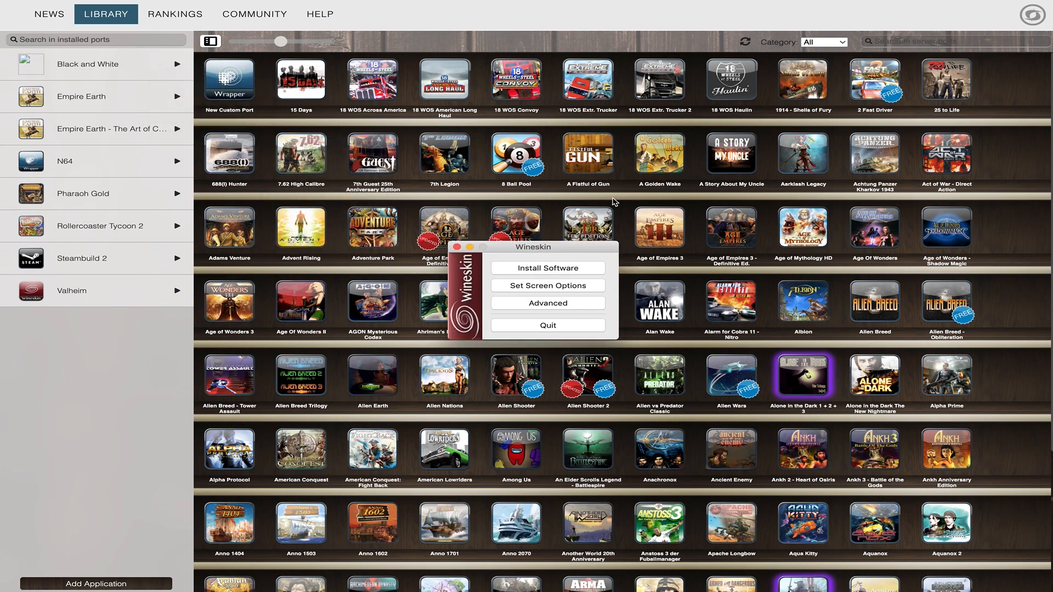
click(584, 306)
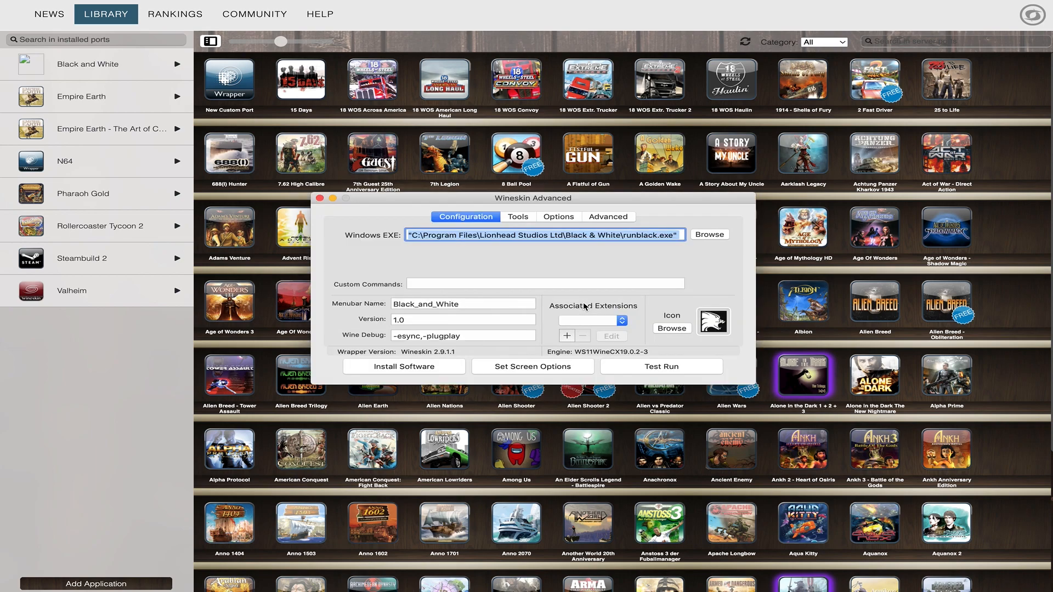
click(527, 218)
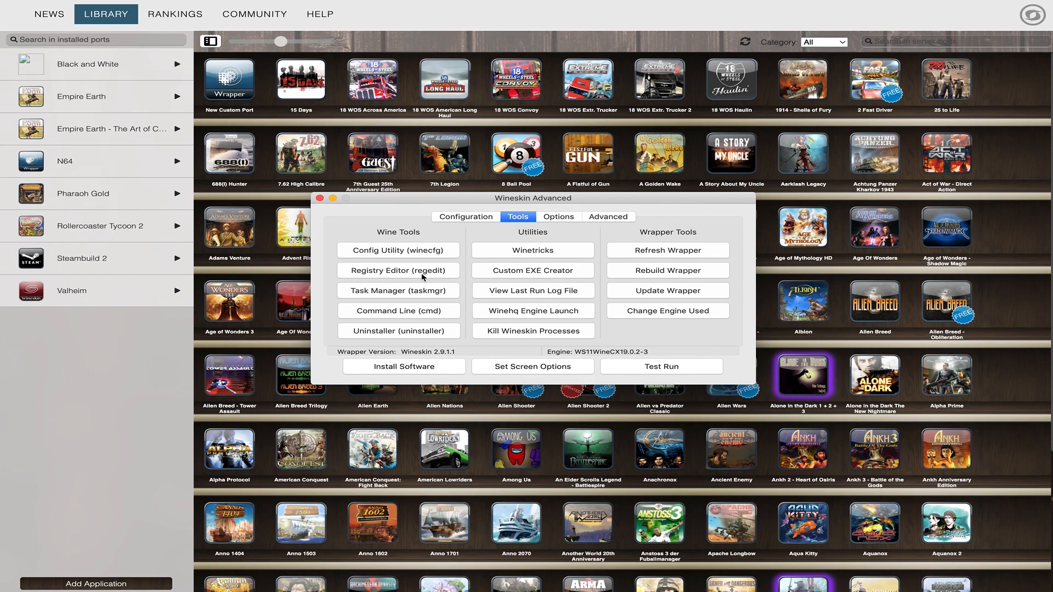
click(453, 274)
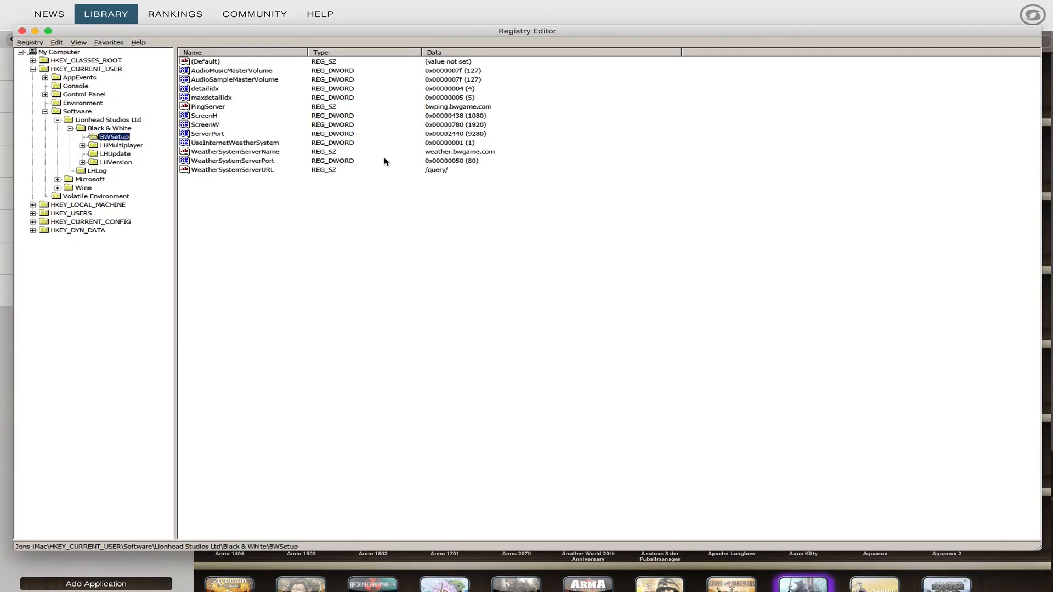
Expand HKEY_CURRENT_USER down through Software, Lionhead Studios Ltd and Black & White, and select the BWSetup key.
click(33, 70)
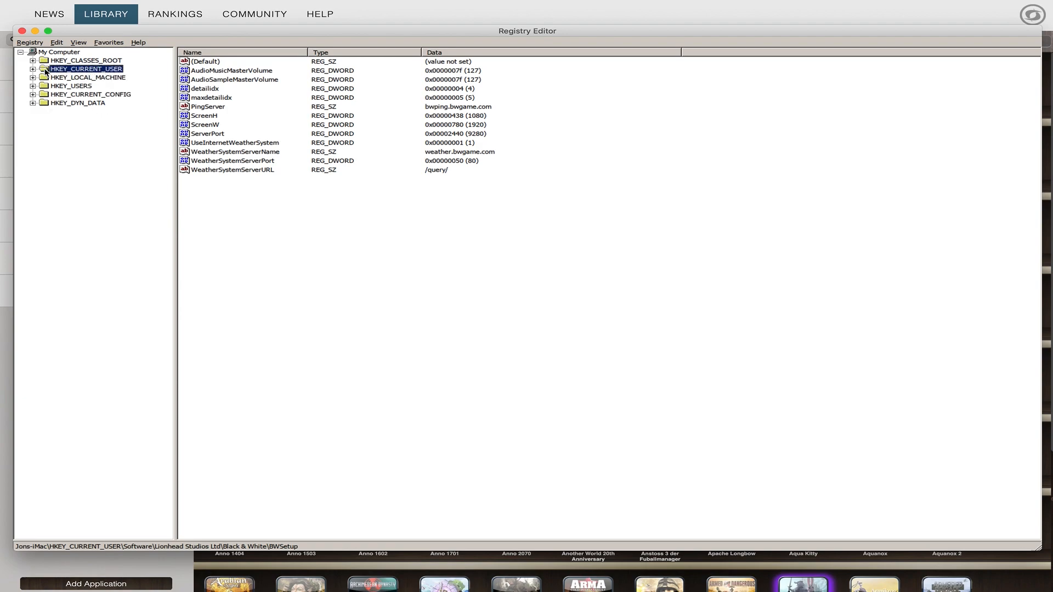
click(33, 69)
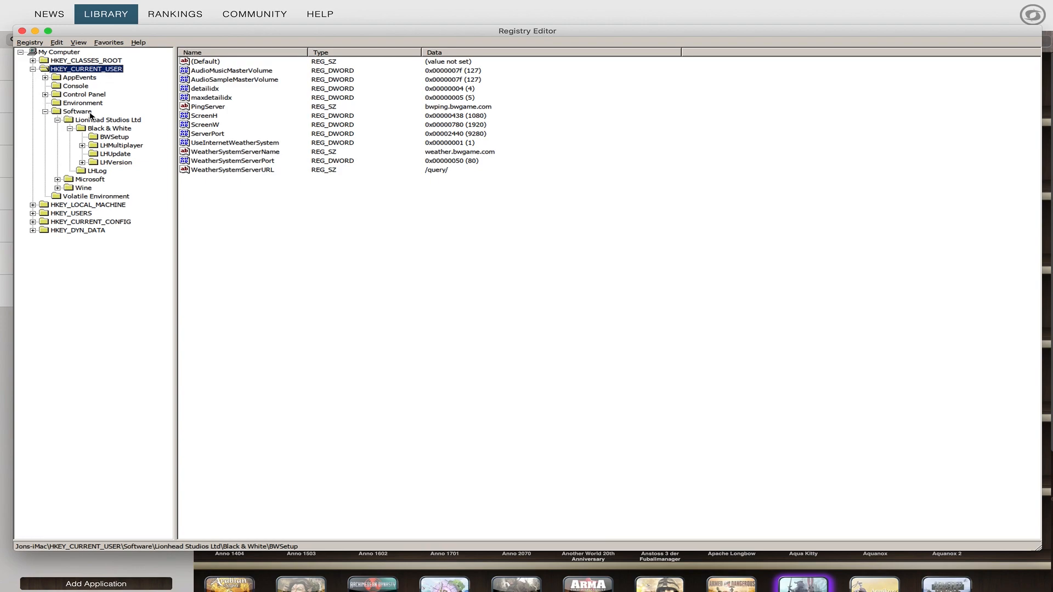
click(58, 120)
click(58, 120)
click(69, 128)
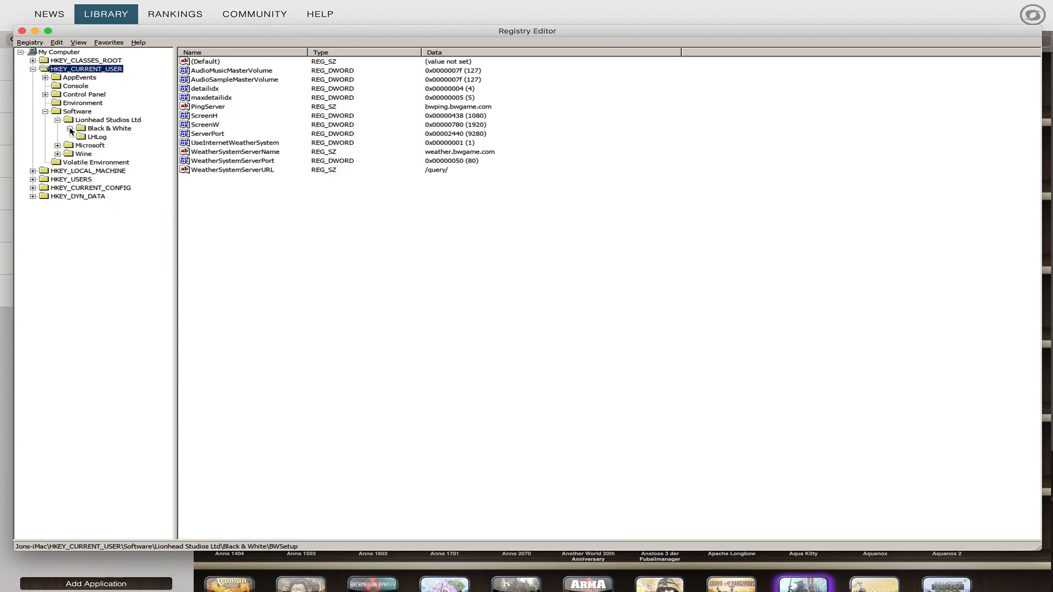
click(70, 129)
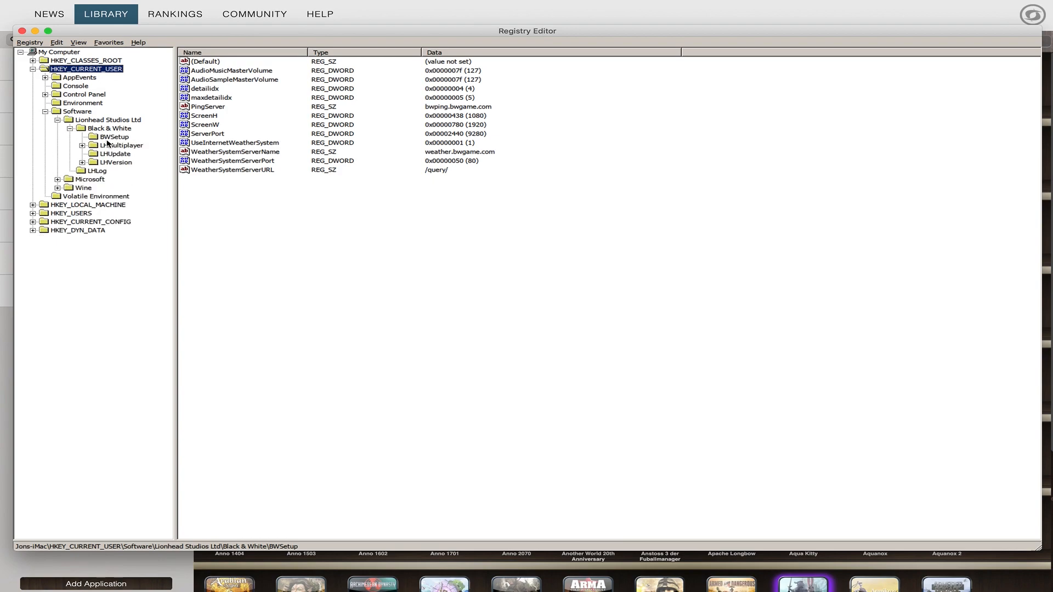
click(115, 139)
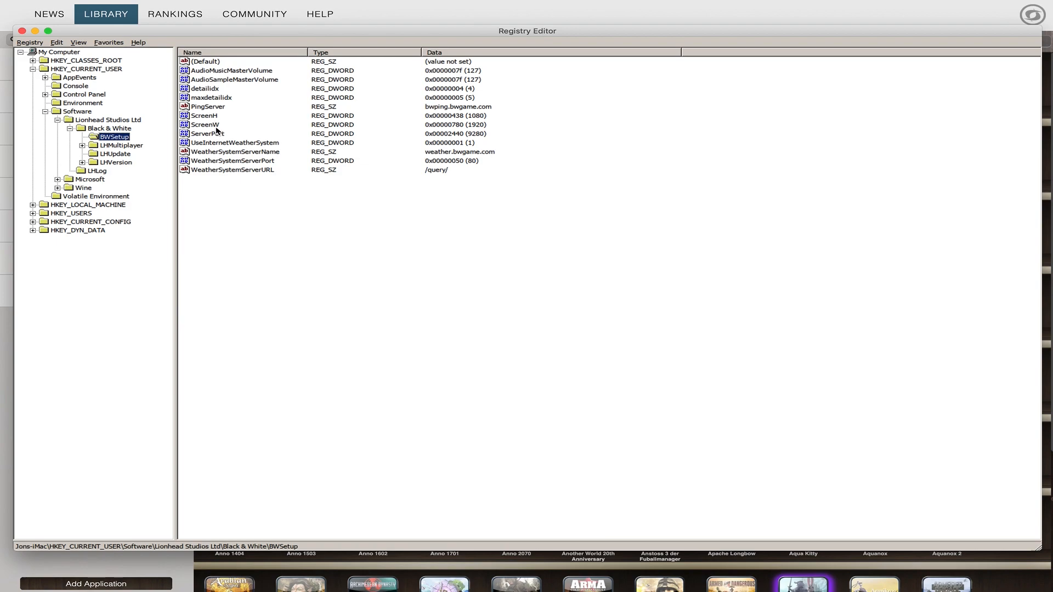
Create a new DWORD value named test in the BWSetup key.
right_click(240, 225)
mouse_move(241, 225)
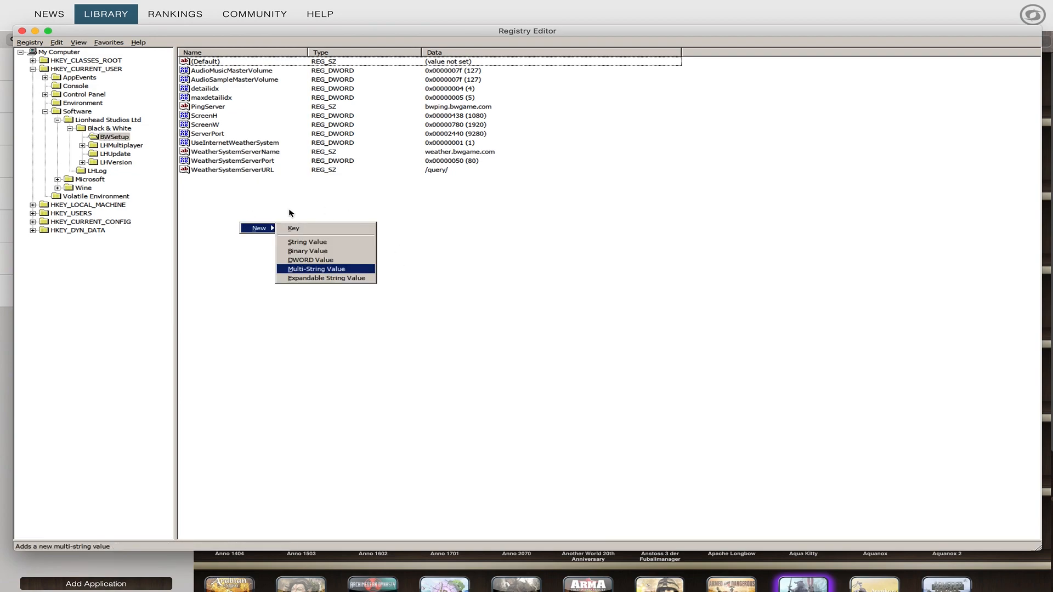
click(317, 261)
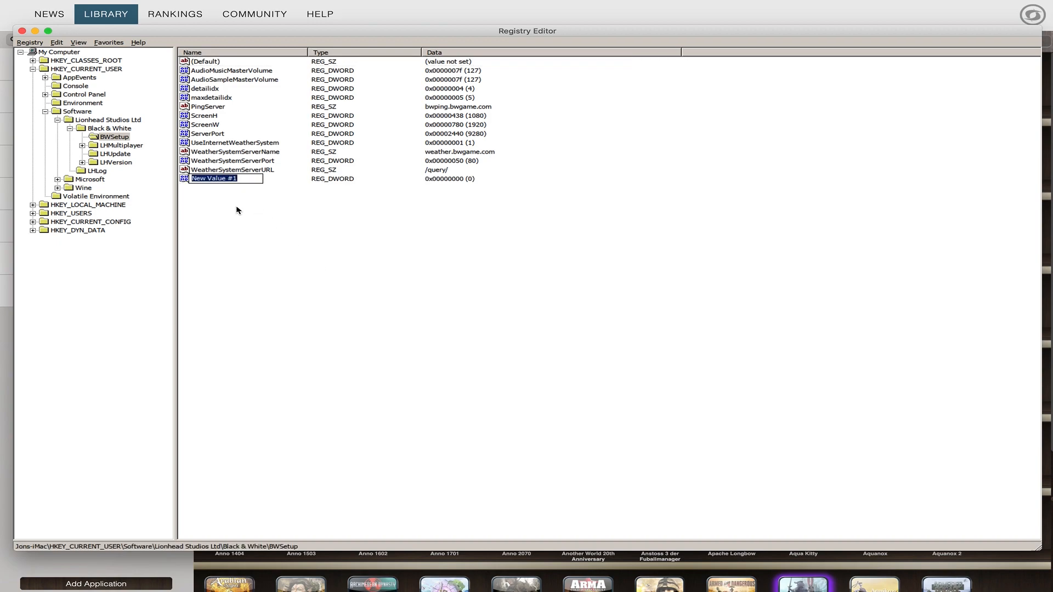
text(ScreenH)
key(BackSpace)
key(BackSpace)
key(BackSpace)
key(BackSpace)
key(BackSpace)
key(BackSpace)
text(test)
key(Return)
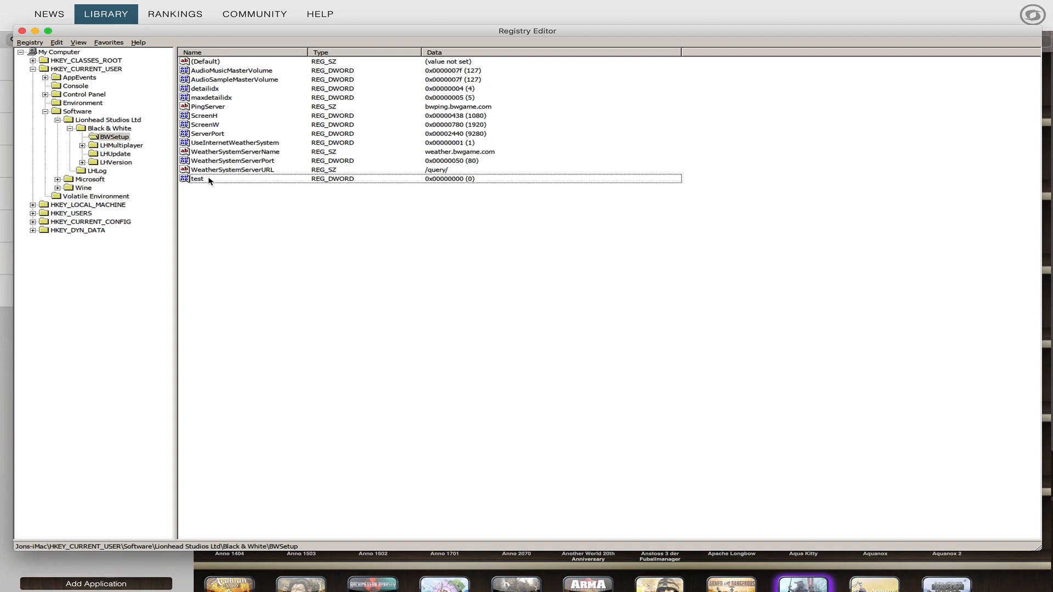
Open the ScreenW value for editing, view its data in decimal base, and cancel without changing it.
right_click(210, 129)
click(226, 134)
drag(183, 60, 543, 270)
click(526, 321)
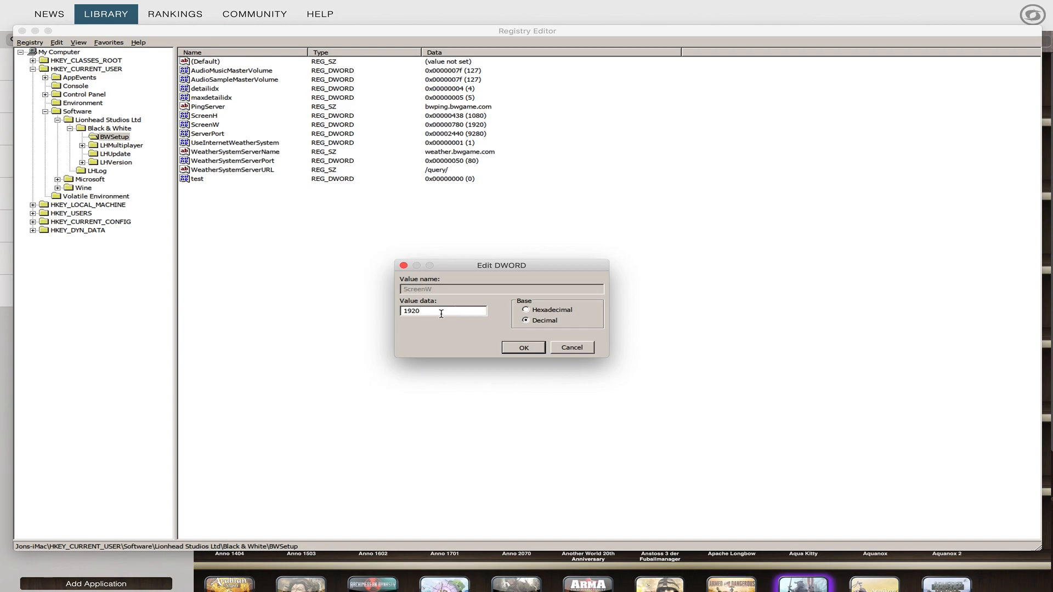
click(573, 349)
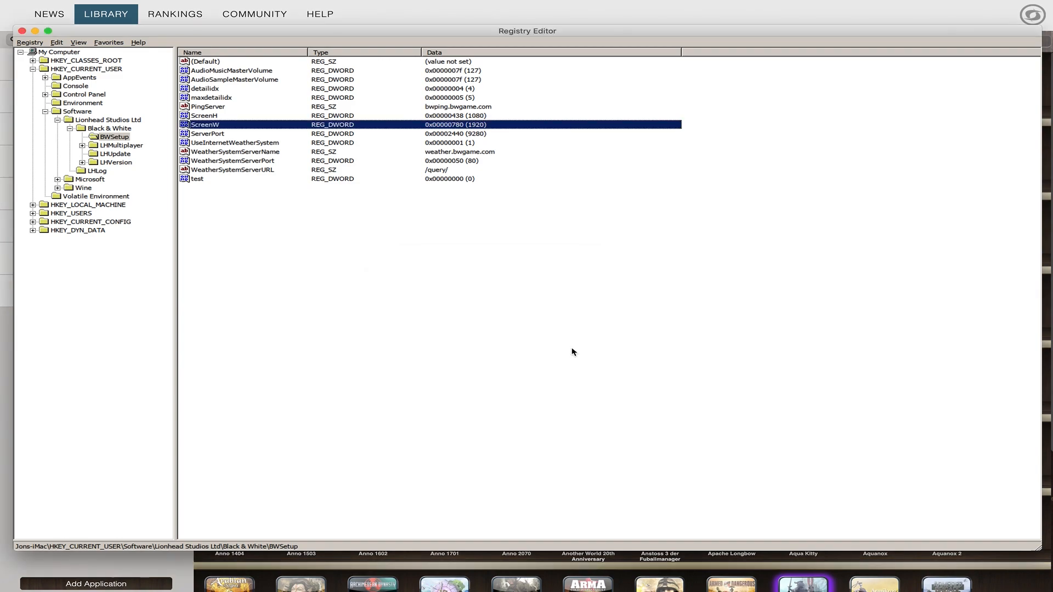
Open the ScreenH value for editing, view its data in decimal base, and cancel without changing it.
right_click(212, 118)
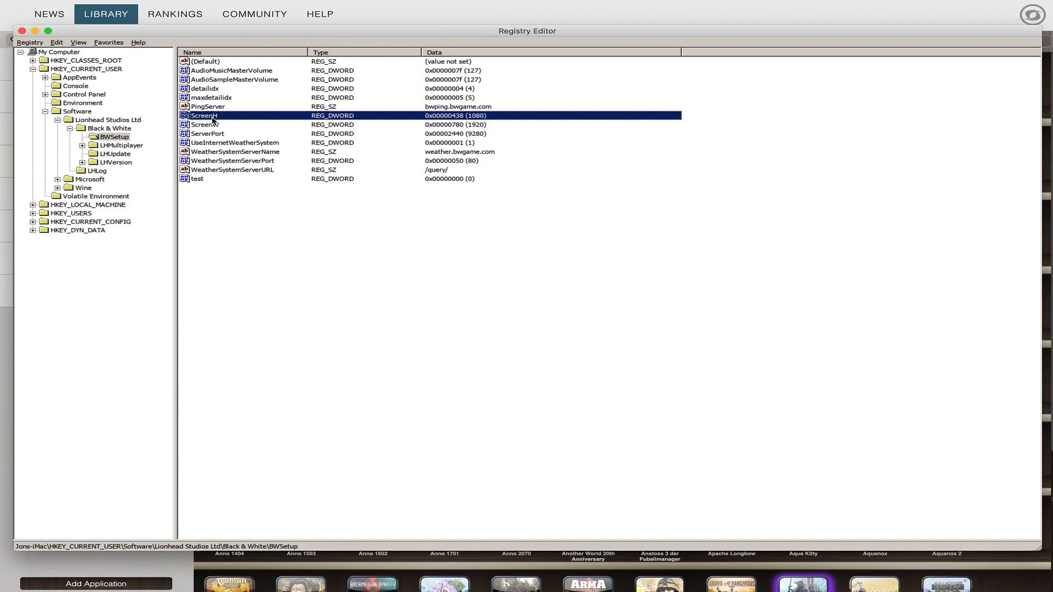
click(237, 123)
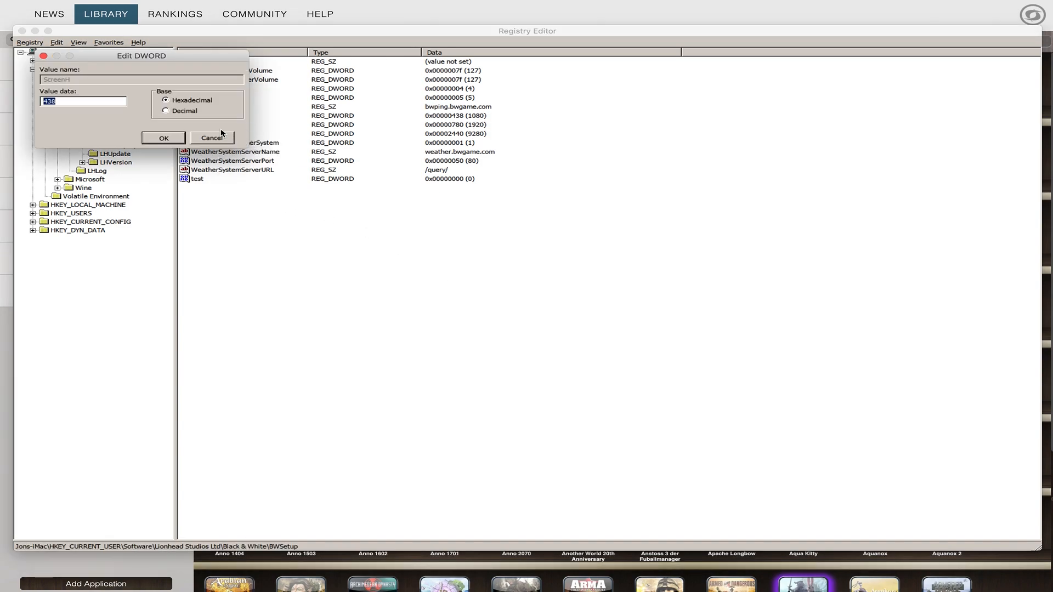
click(166, 112)
drag(181, 56, 550, 293)
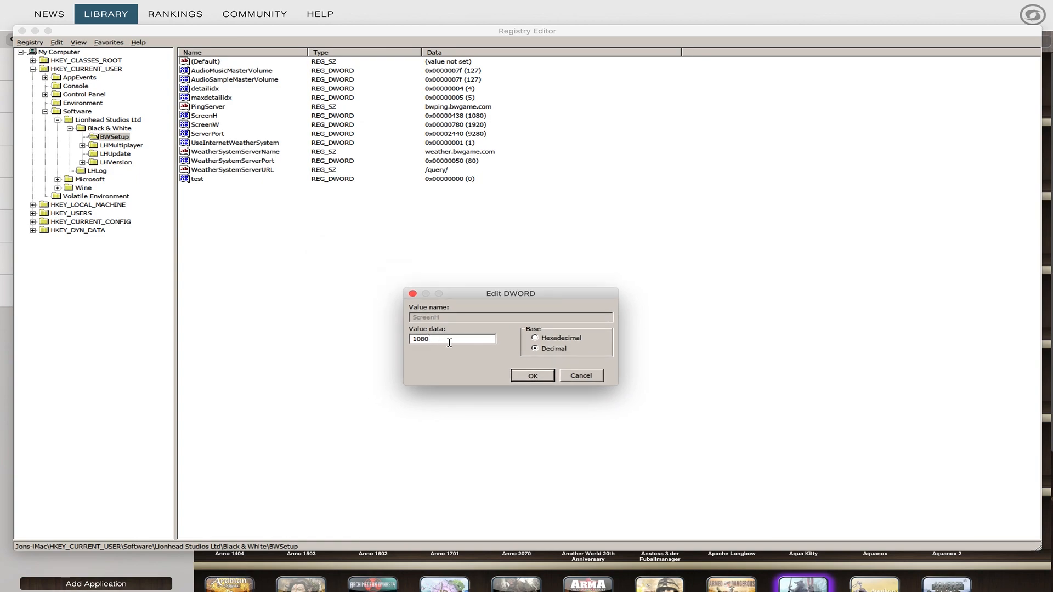
click(585, 376)
click(335, 243)
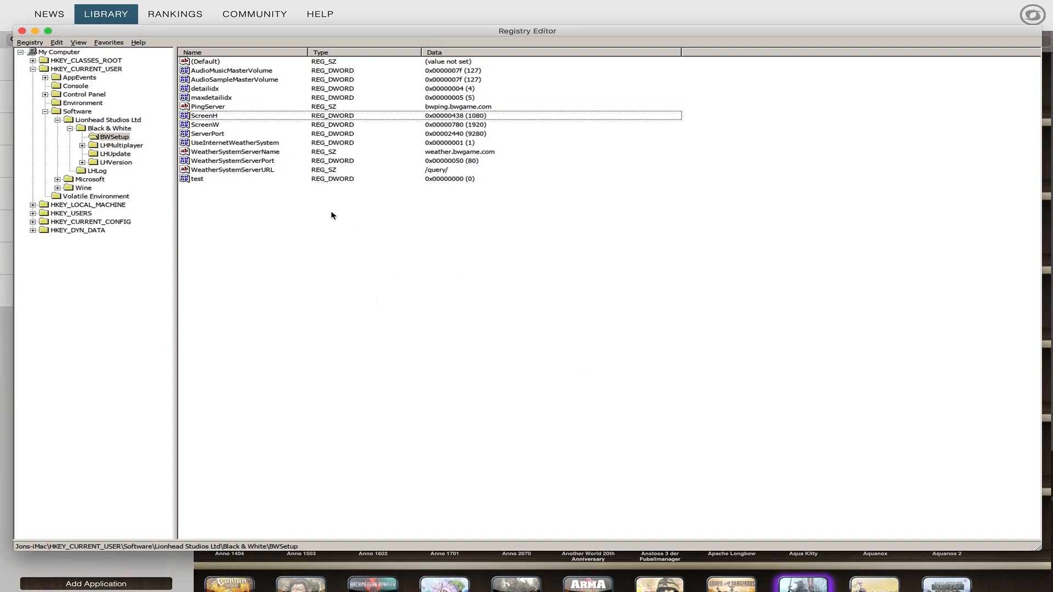
Delete the test DWORD value from the BWSetup key and close the Registry Editor.
right_click(211, 180)
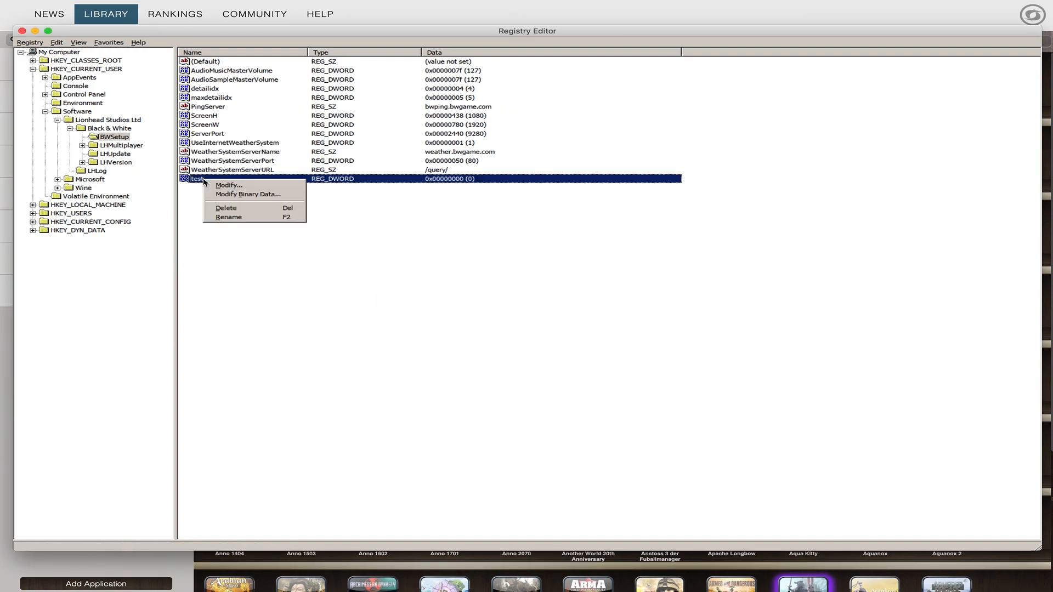
click(228, 210)
click(511, 304)
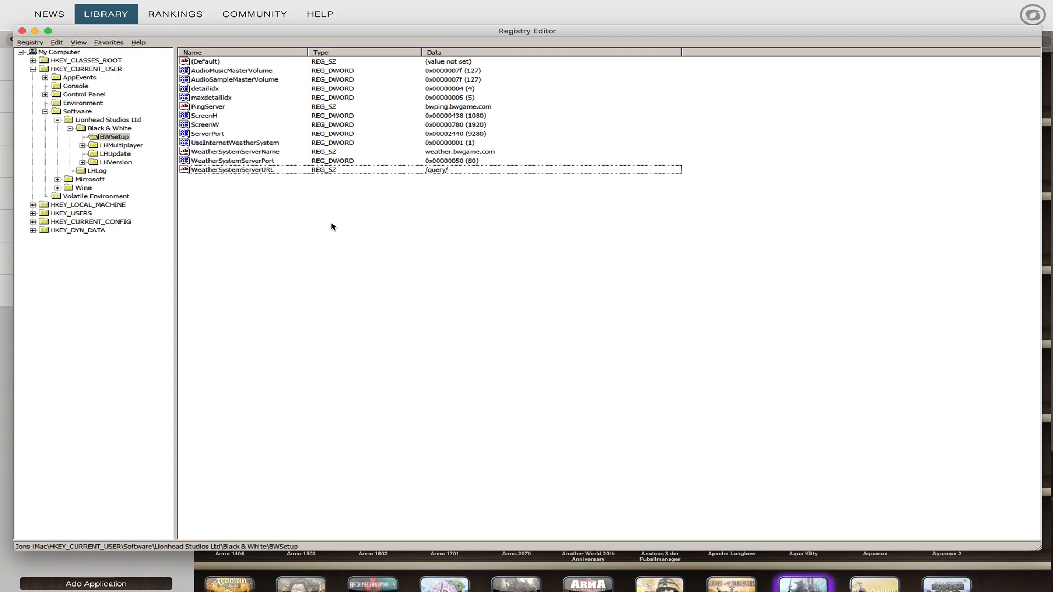
click(22, 31)
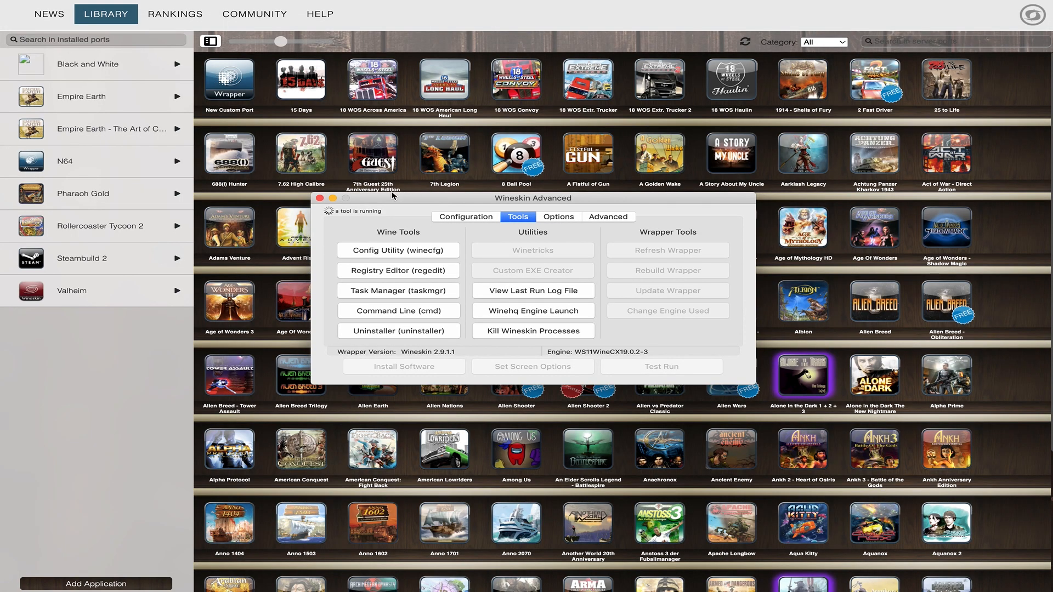